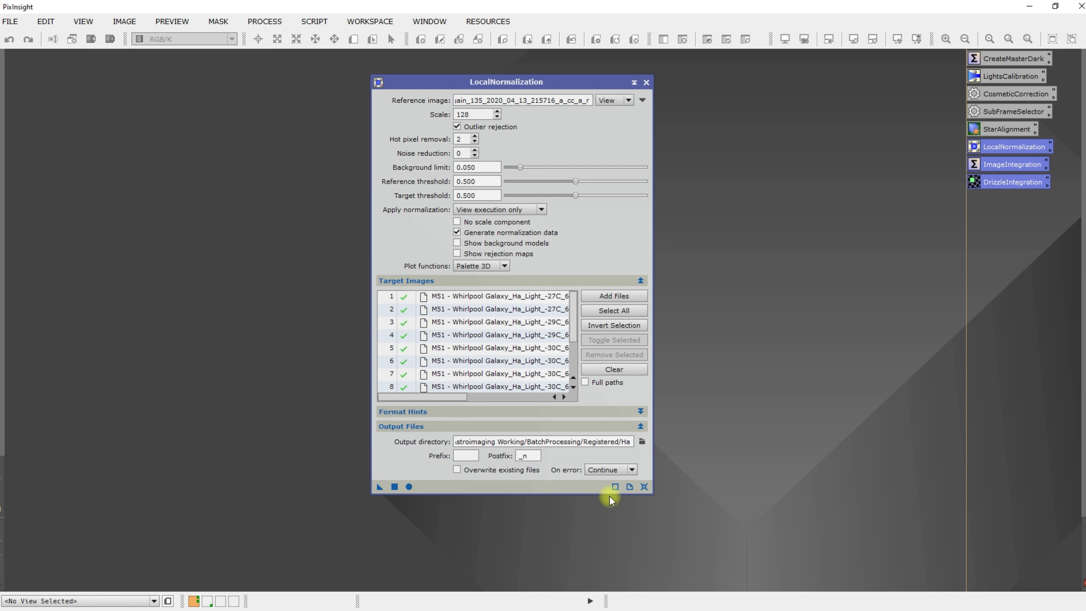
click(644, 487)
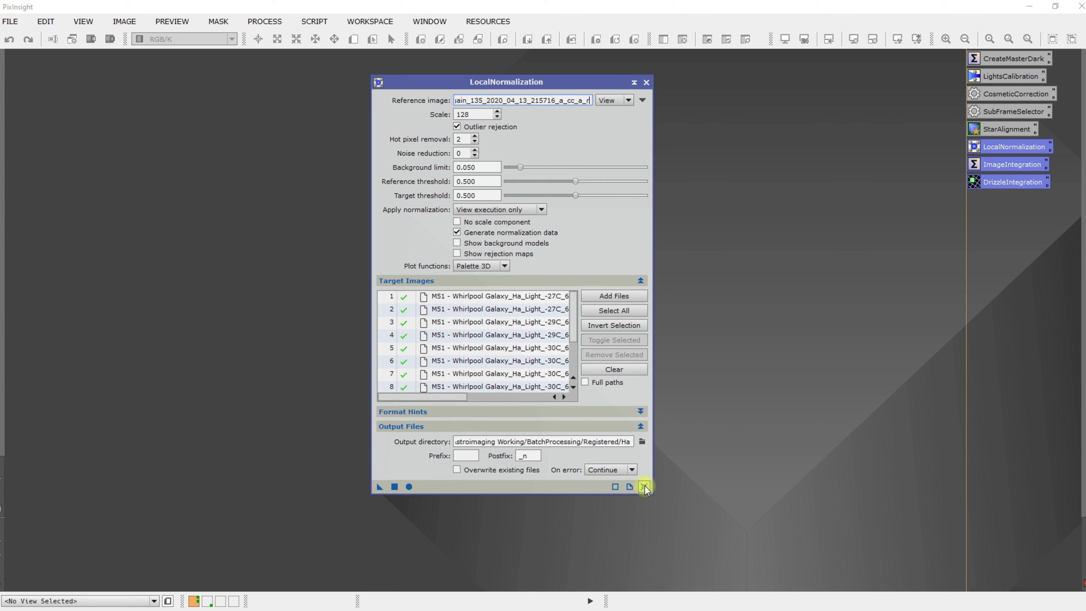
click(479, 100)
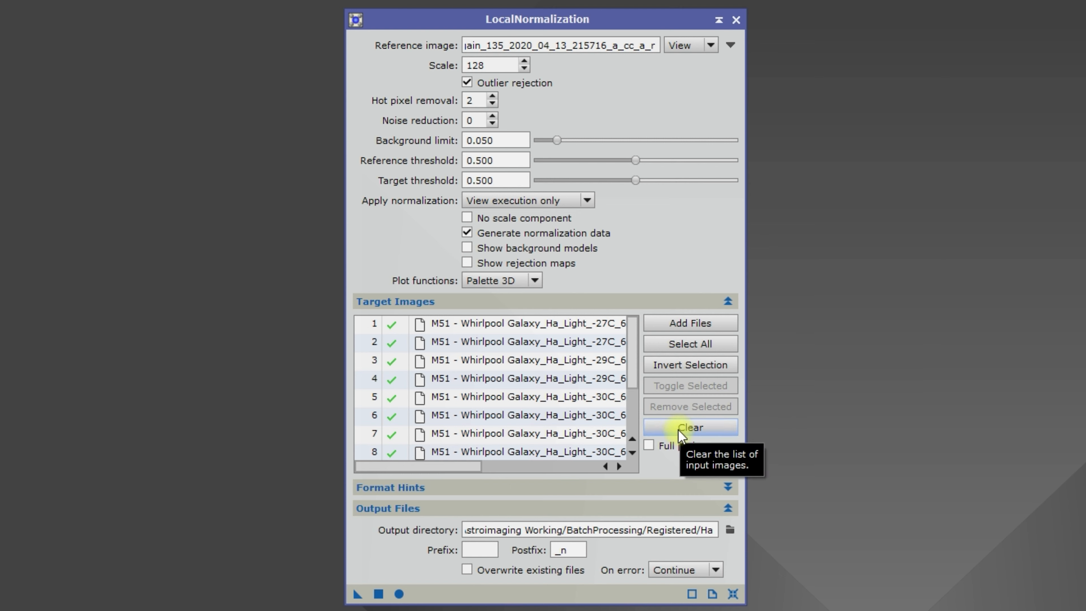
- Clear the LocalNormalization target list and load all registered Ha light frames from the Registered/Ha folder
click(684, 425)
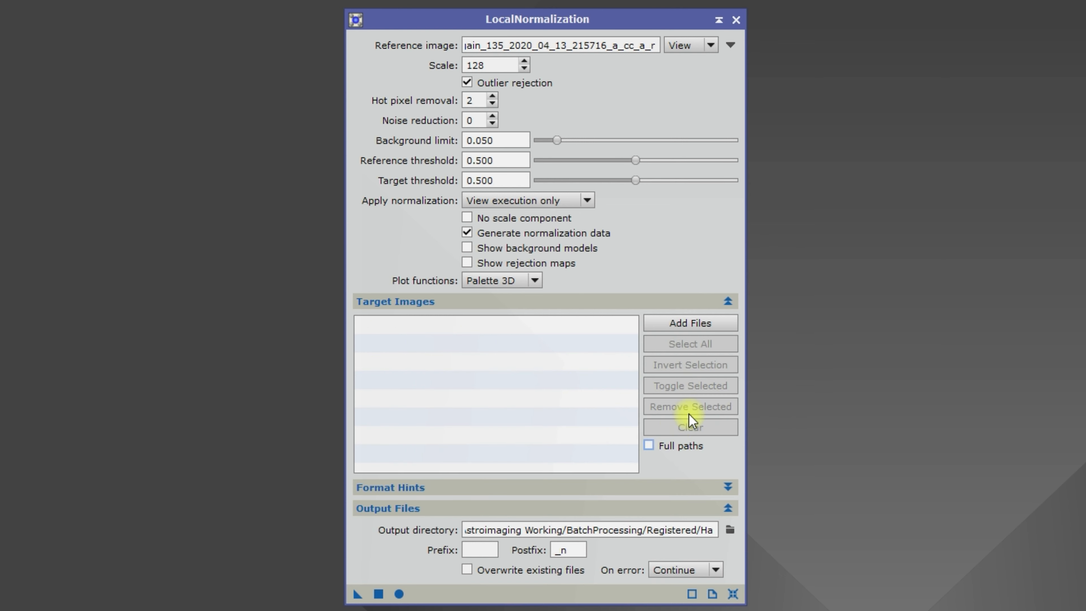
click(672, 327)
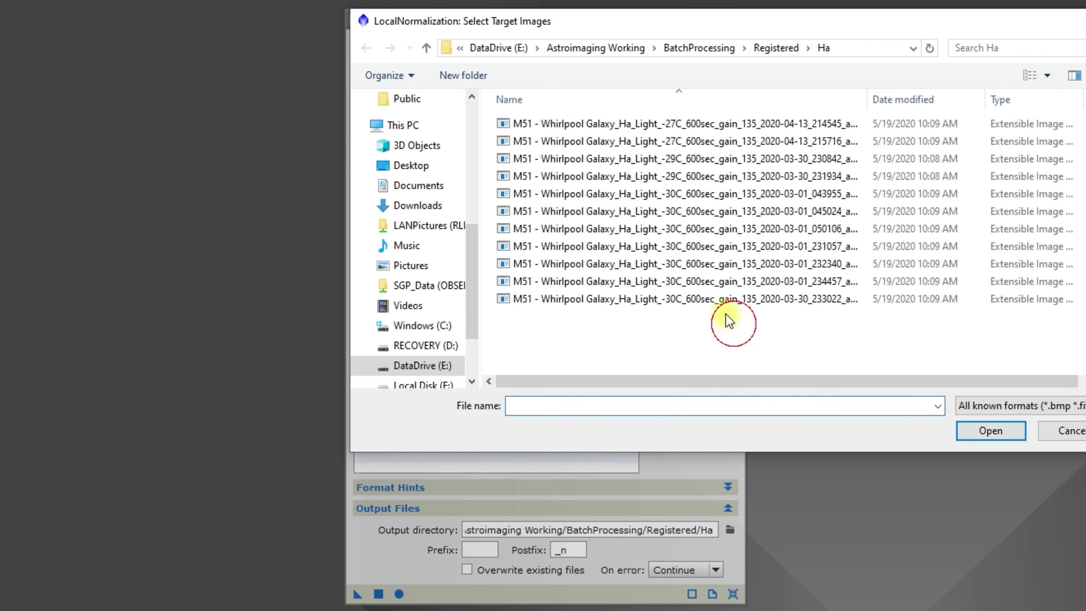
drag(729, 319, 540, 125)
click(991, 431)
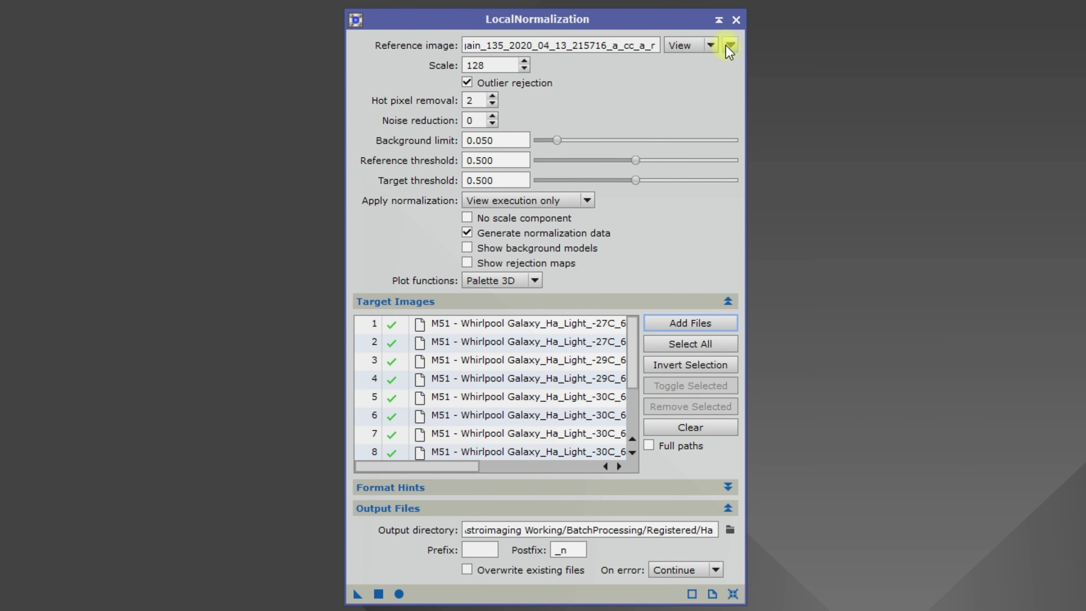
- Choose the open M51 Ha view 2020_04_13_215716 as the reference image and run LocalNormalization on the Ha target files
click(730, 45)
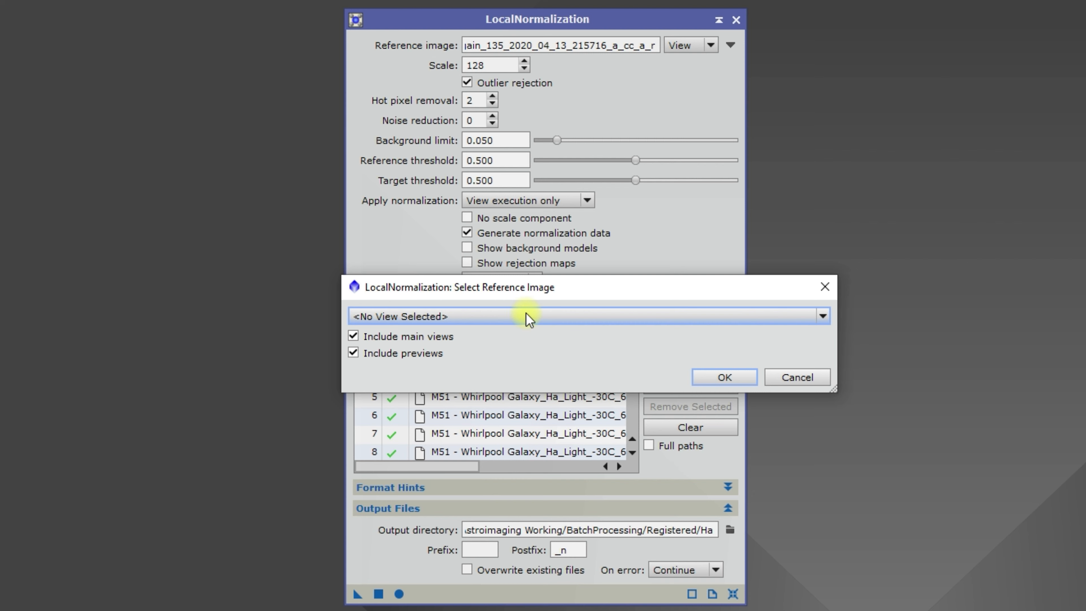
click(527, 317)
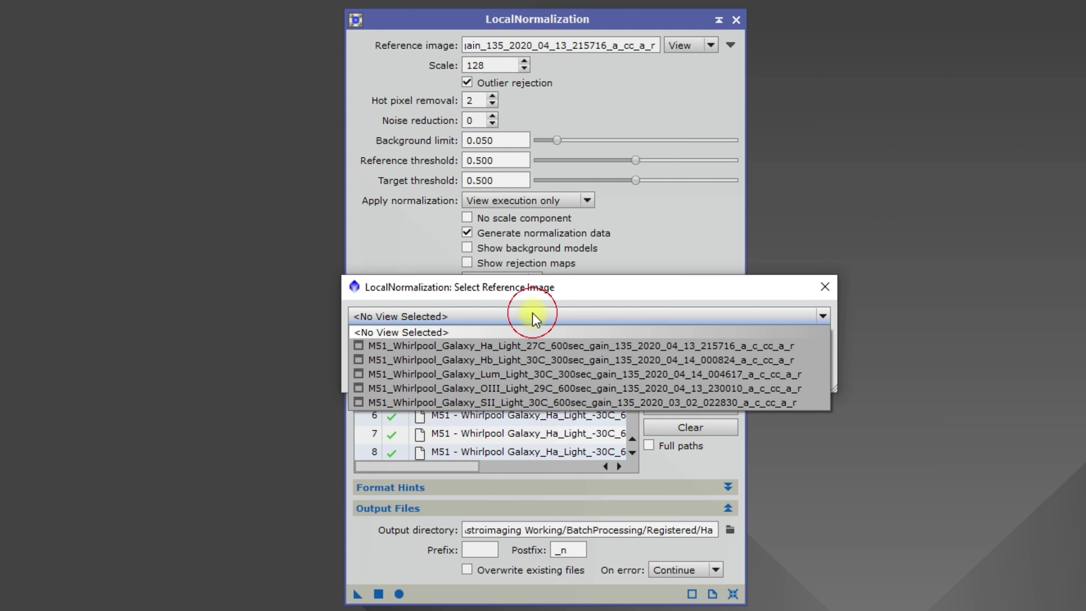
click(542, 346)
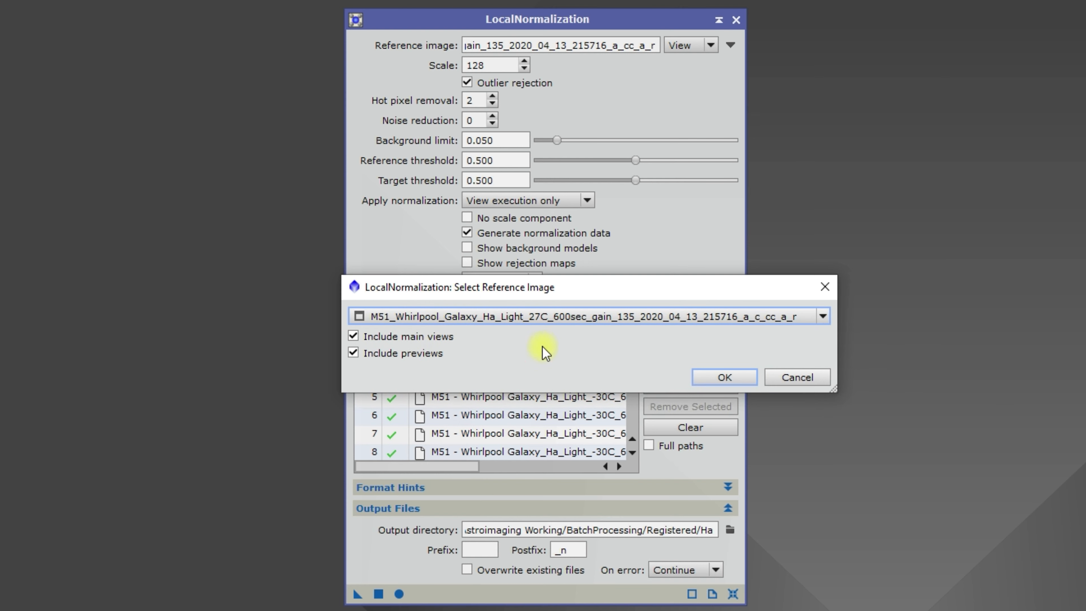
click(723, 377)
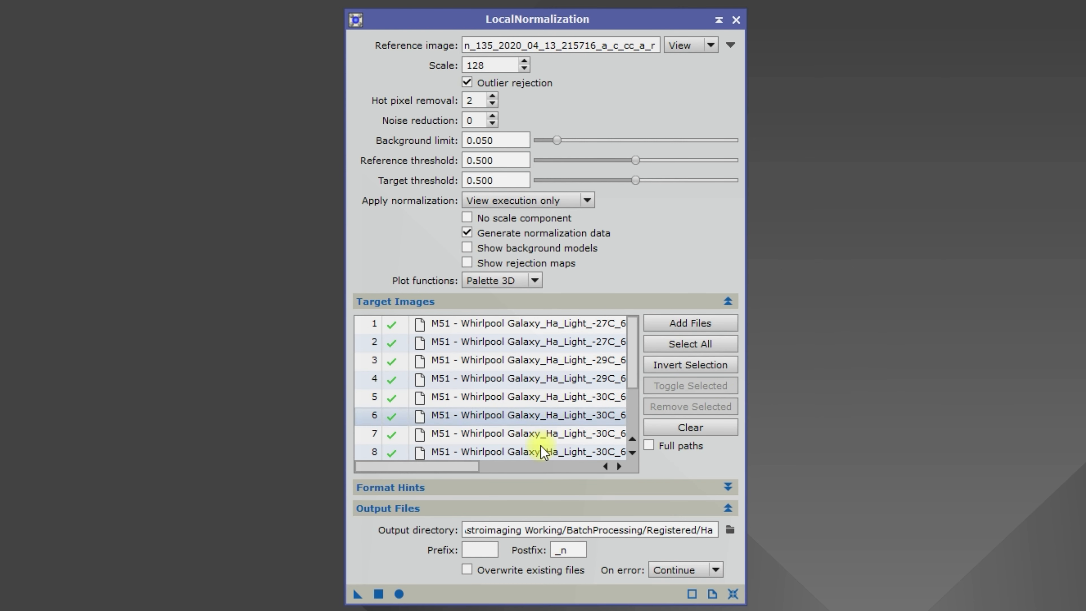
click(698, 529)
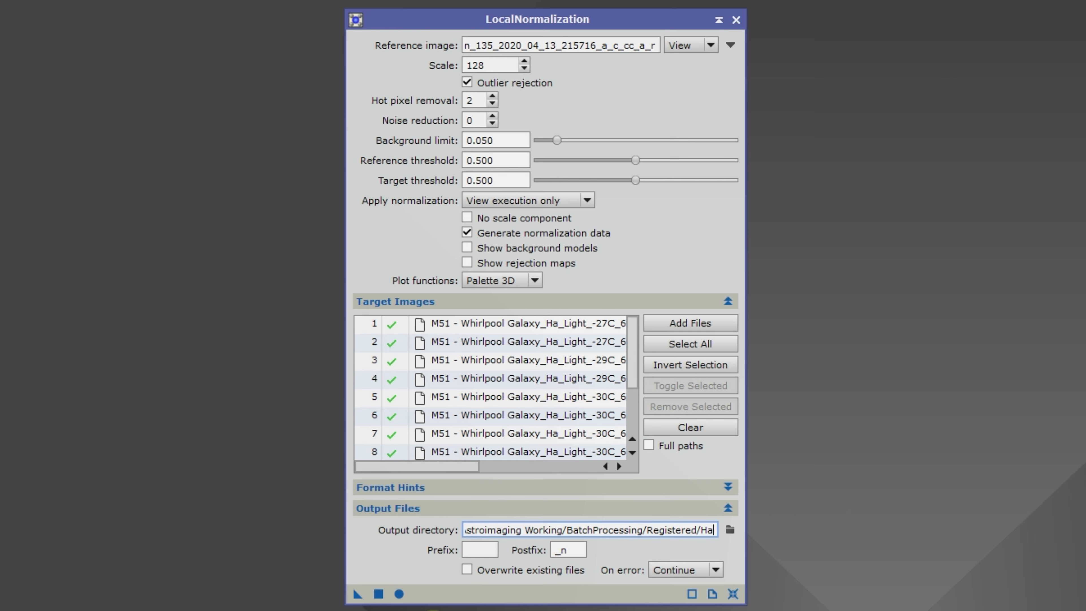
click(399, 594)
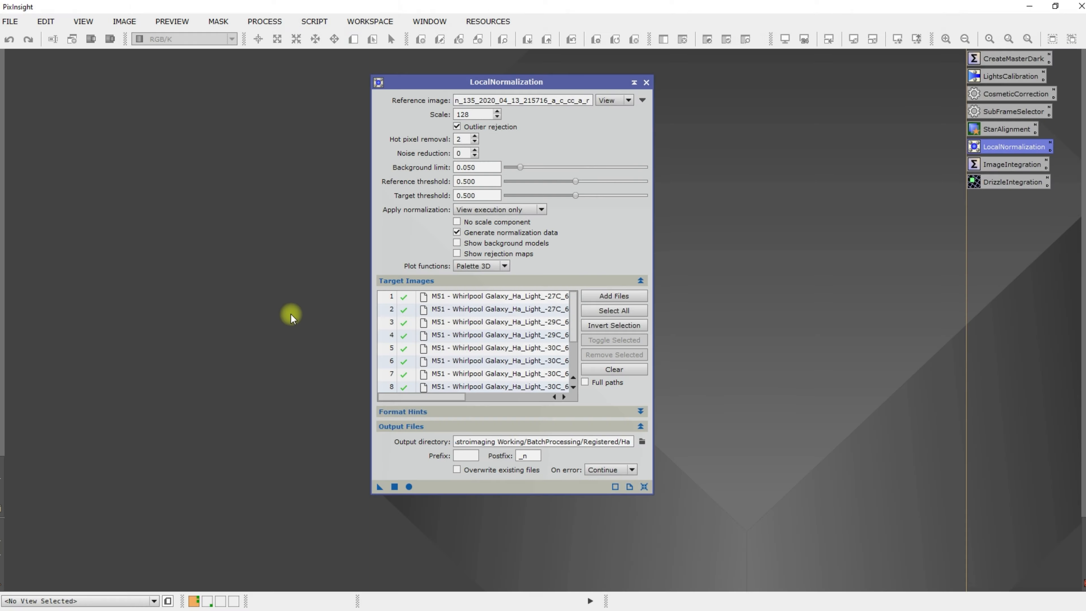
- Review the process console log of the Ha normalization, including the line about worker threads
mouse_move(1084, 537)
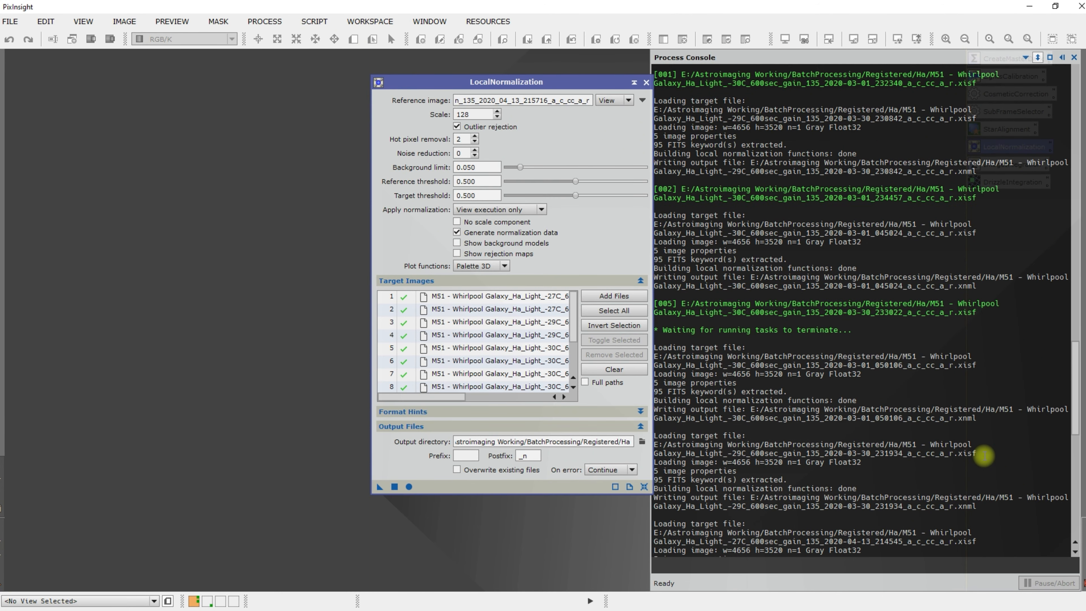
scroll(985, 456, up, 10)
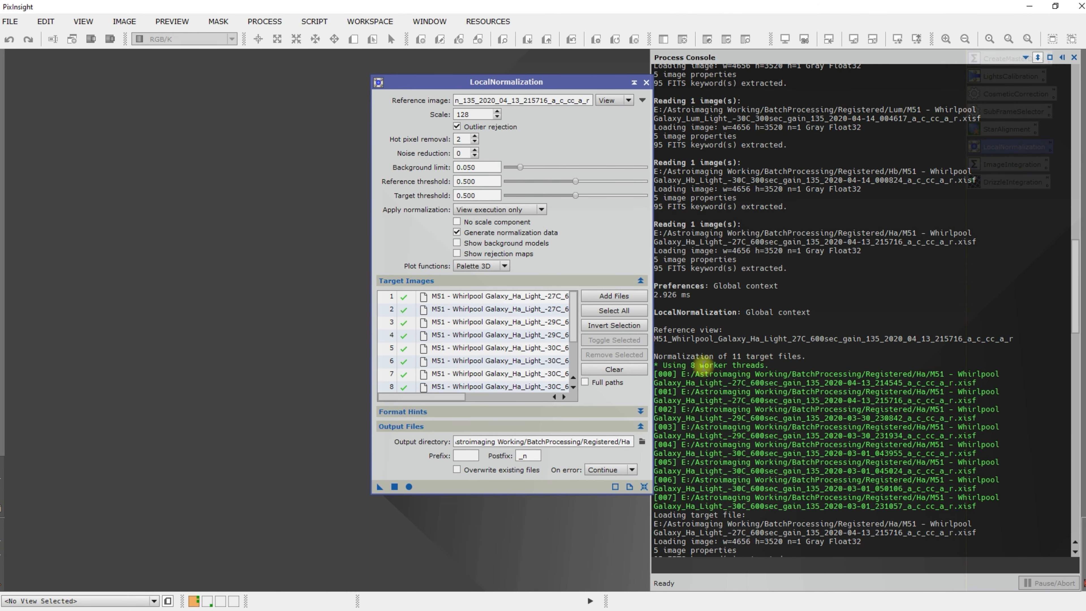
drag(769, 364, 655, 365)
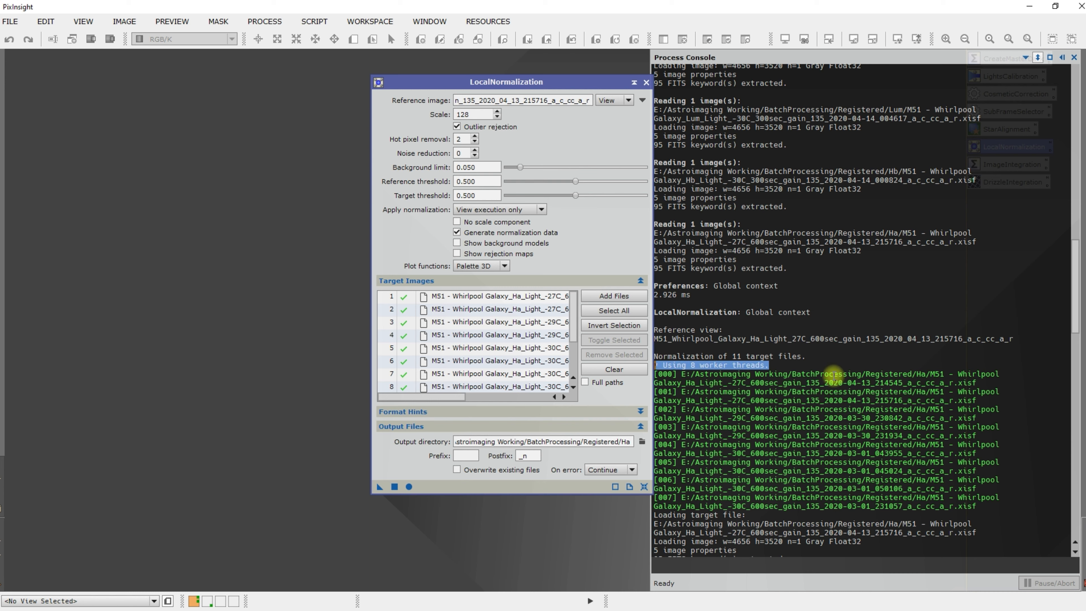
click(915, 360)
scroll(914, 361, down, 1)
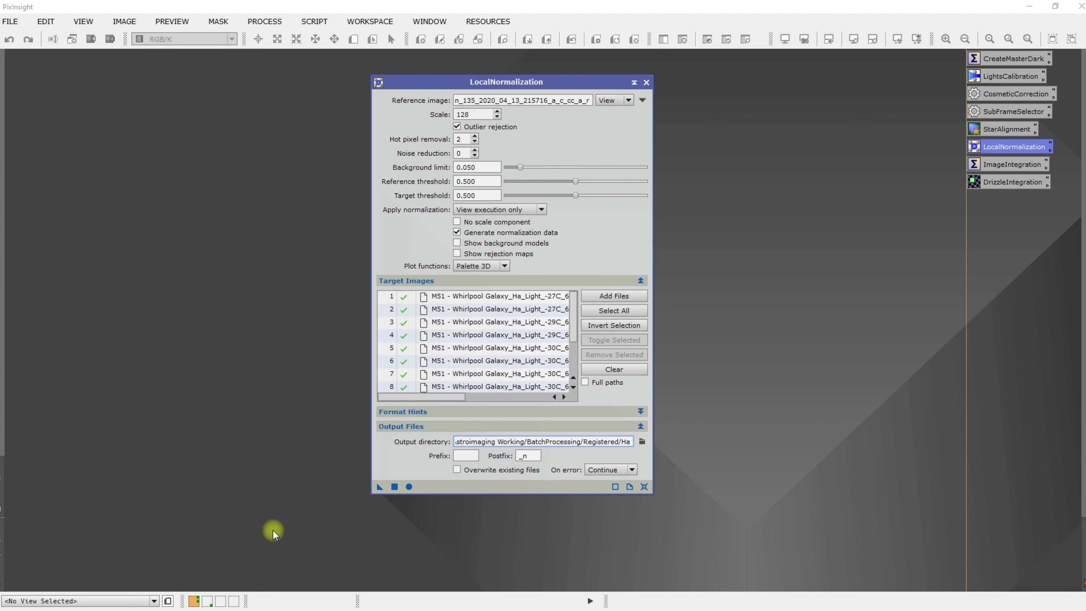
- Switch to File Explorer and check the BatchProcessing/Registered/Ha folder for the generated .xnml normalization files
key(alt+Tab)
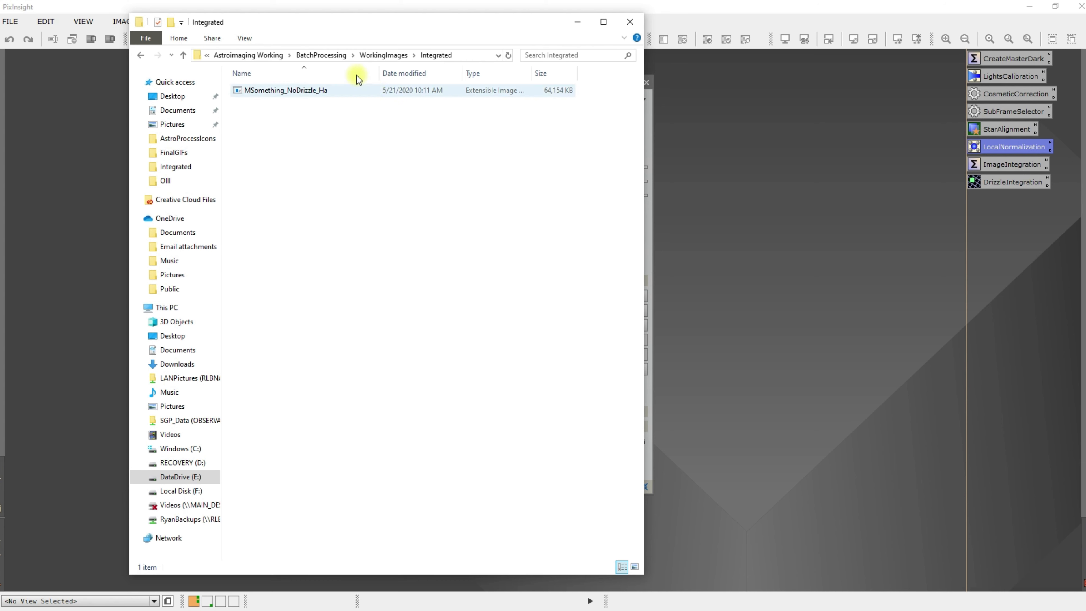
click(319, 56)
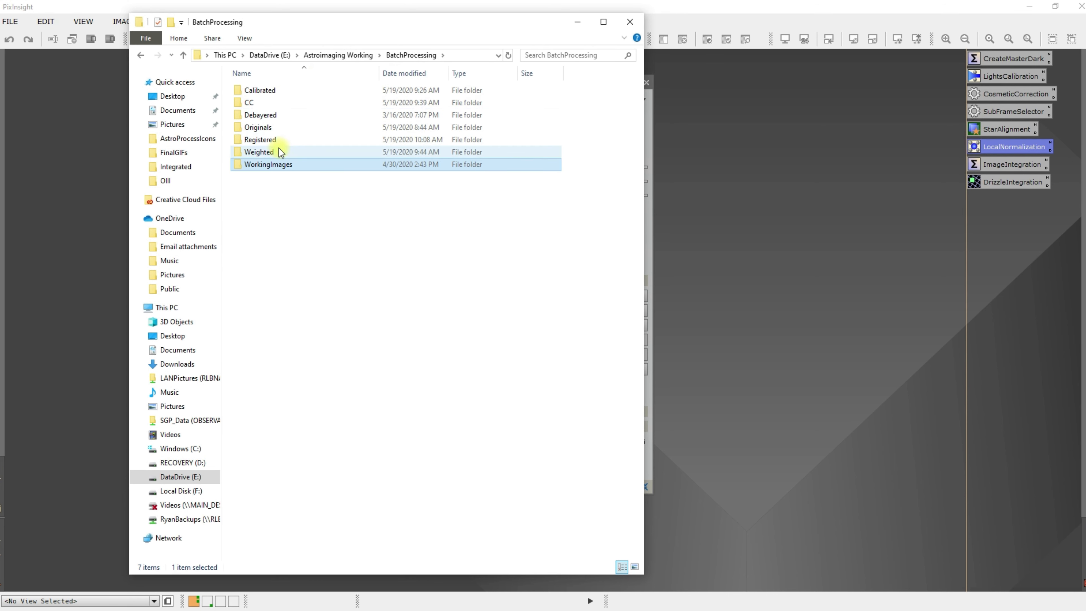
double_click(274, 139)
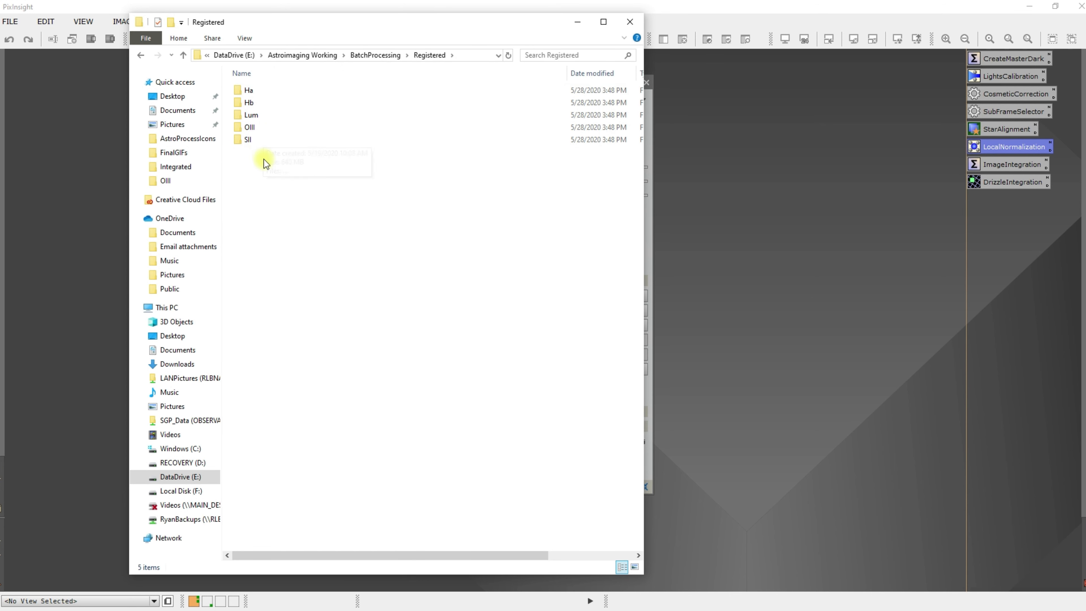
click(262, 95)
double_click(263, 96)
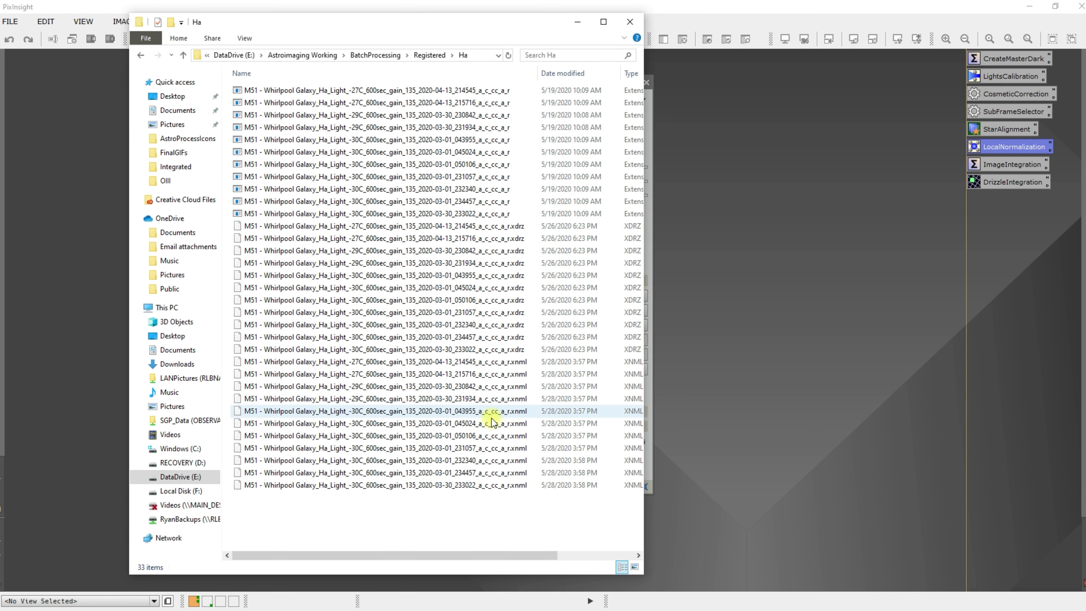
drag(518, 496, 442, 357)
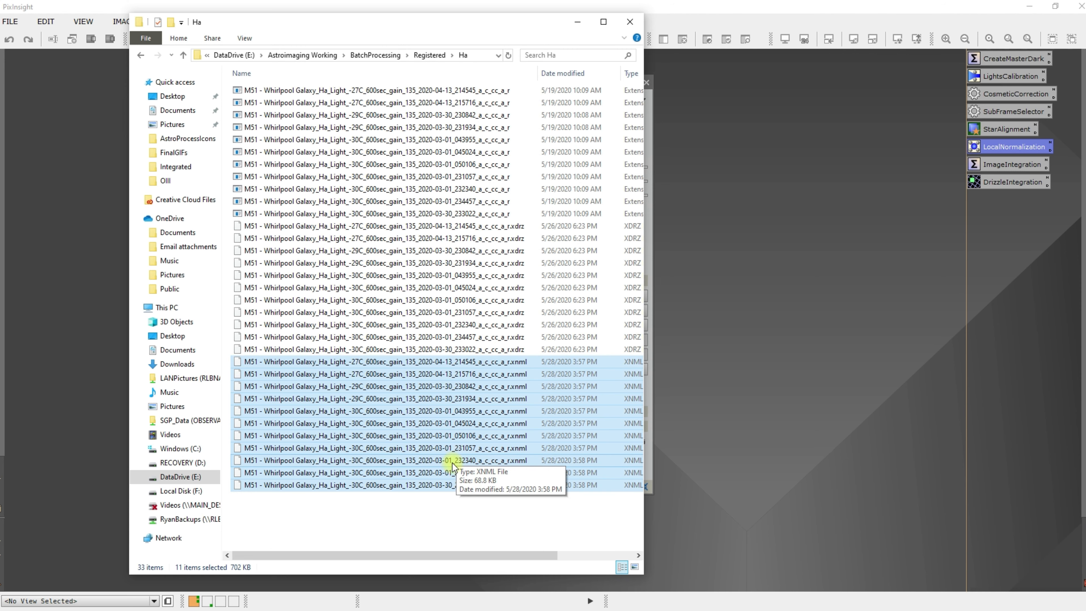
click(455, 515)
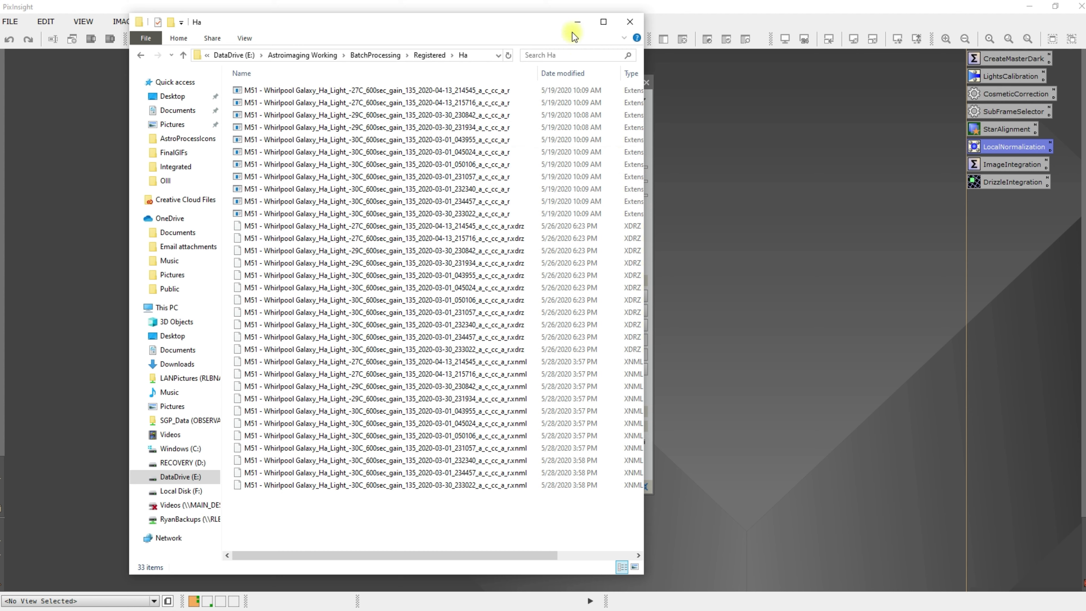
click(577, 22)
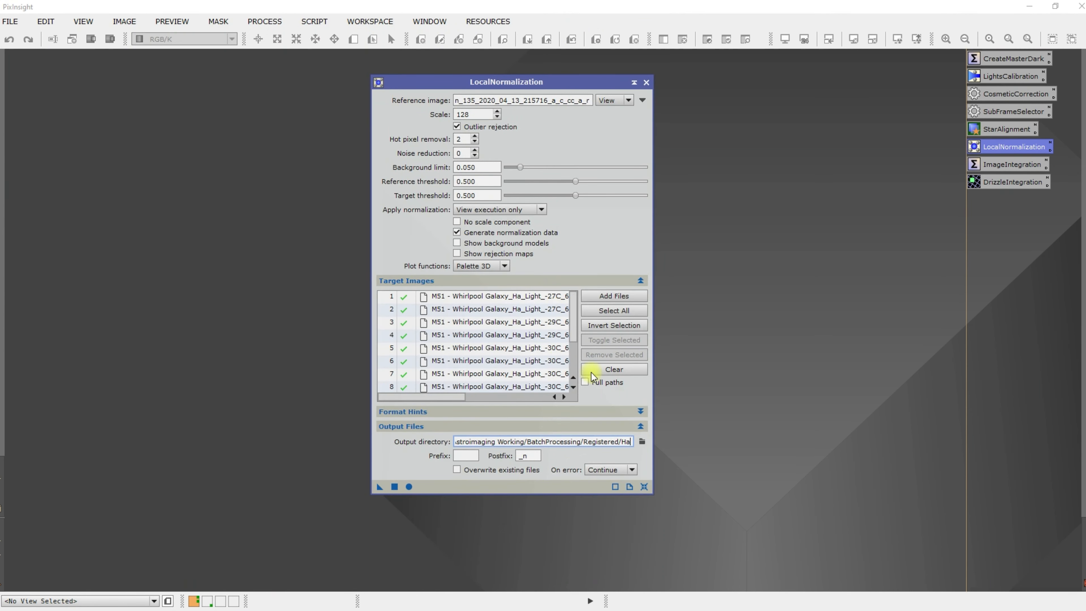
- Replace the LocalNormalization target images with all registered Hb light frames from the Registered/Hb folder
click(609, 370)
click(603, 295)
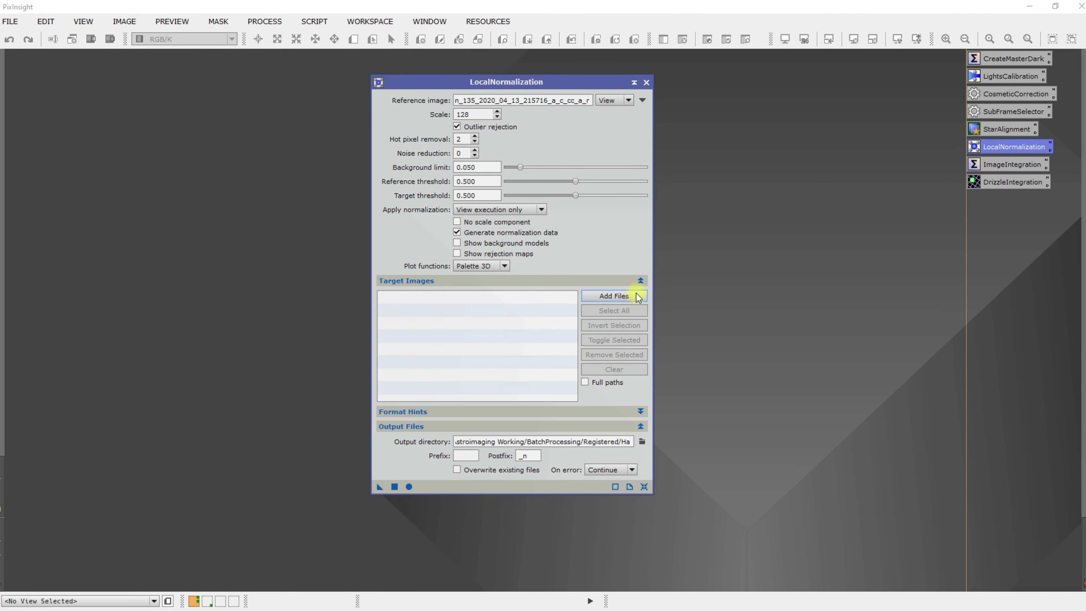
click(672, 102)
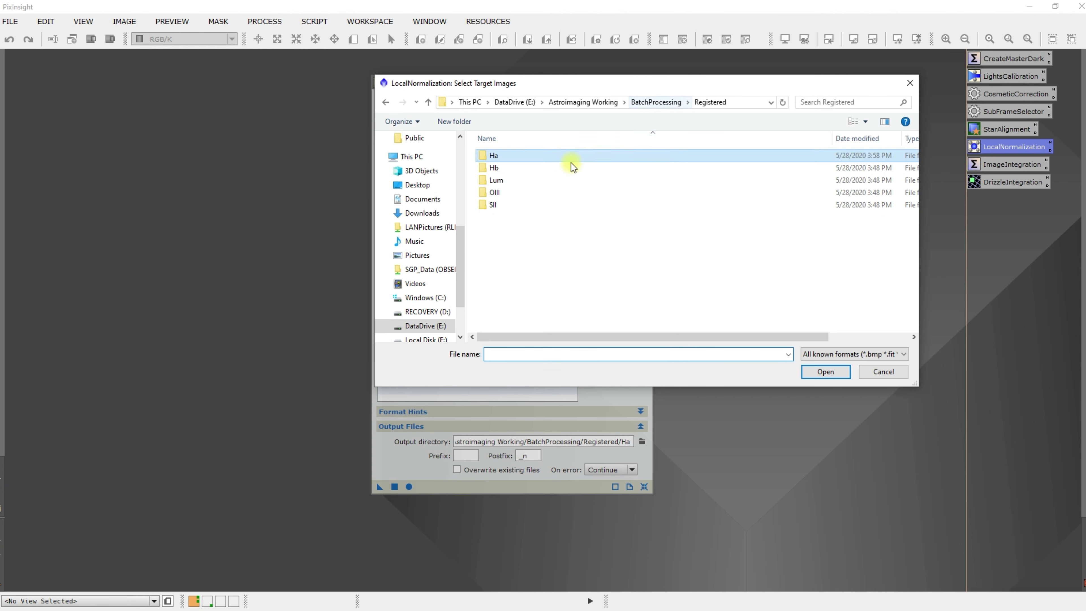
double_click(529, 167)
drag(638, 291, 524, 154)
click(825, 371)
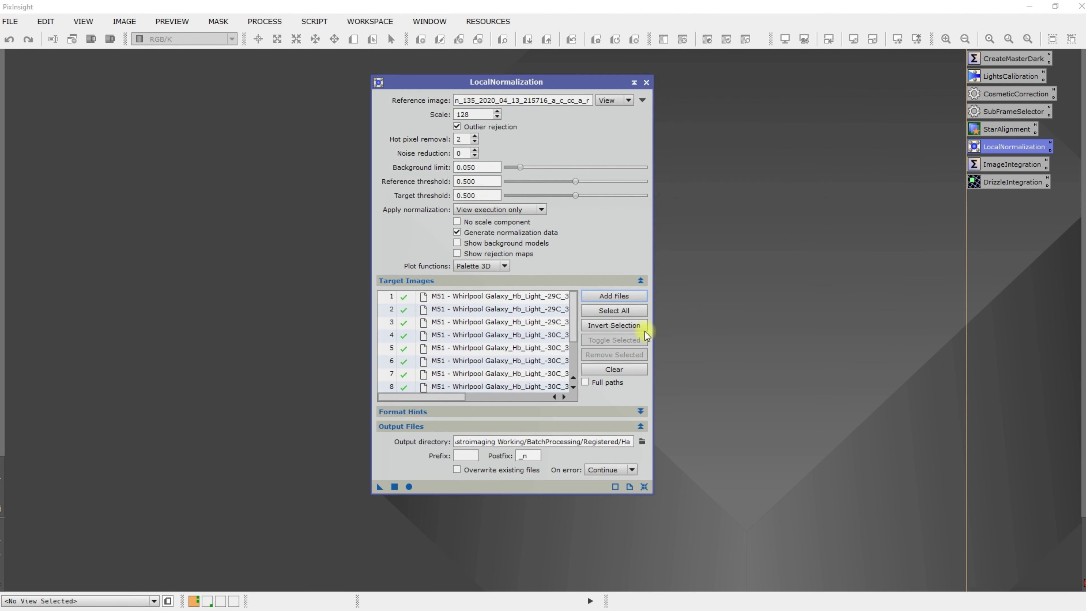
- Choose the open M51 Hb view 2020_04_14_000824 as the LocalNormalization reference image
click(641, 101)
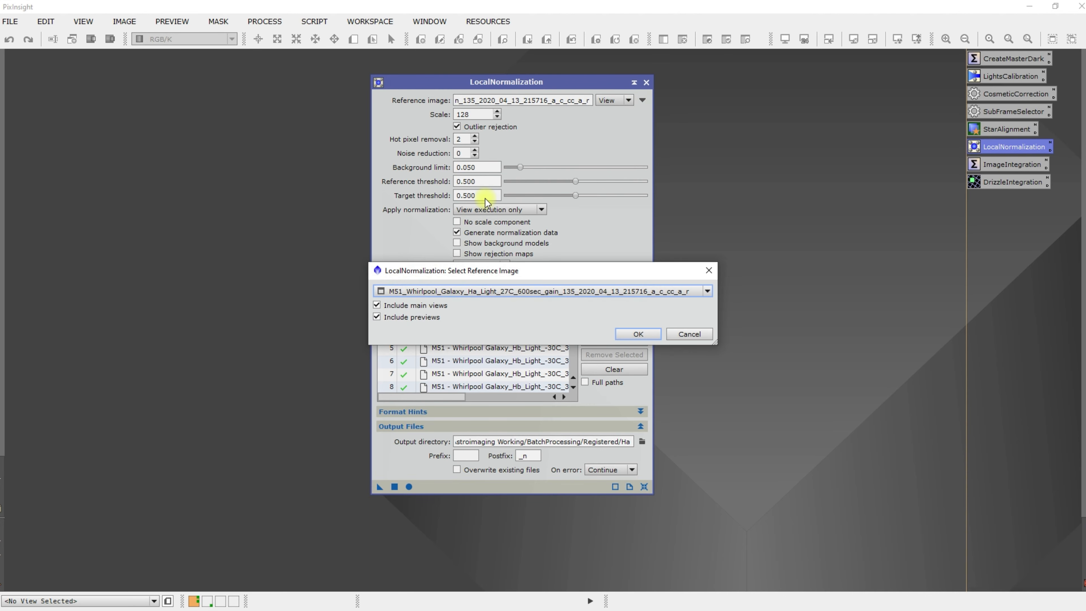
click(499, 291)
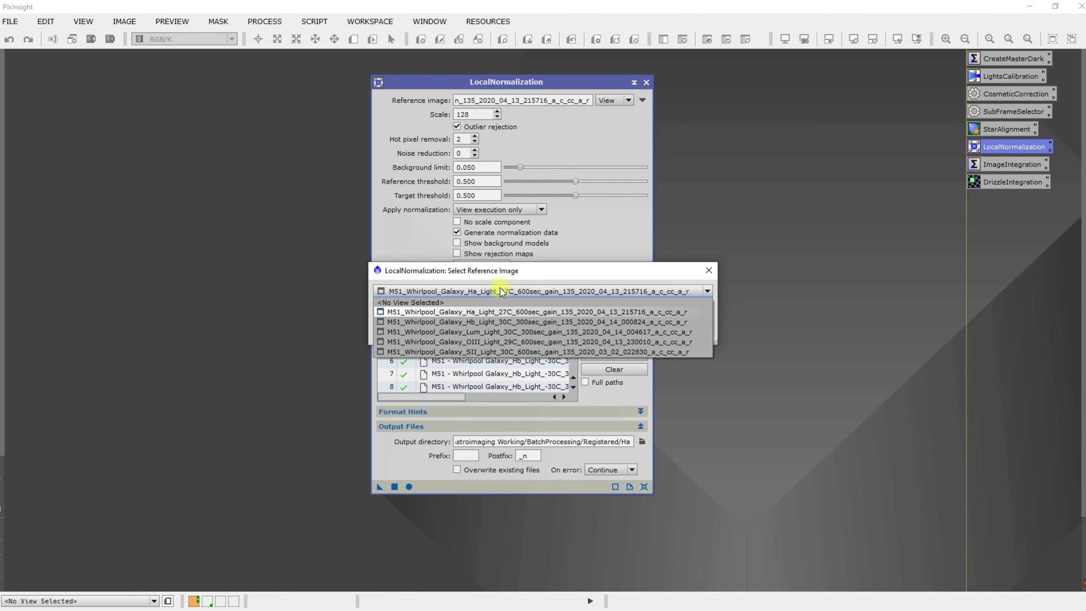
click(498, 322)
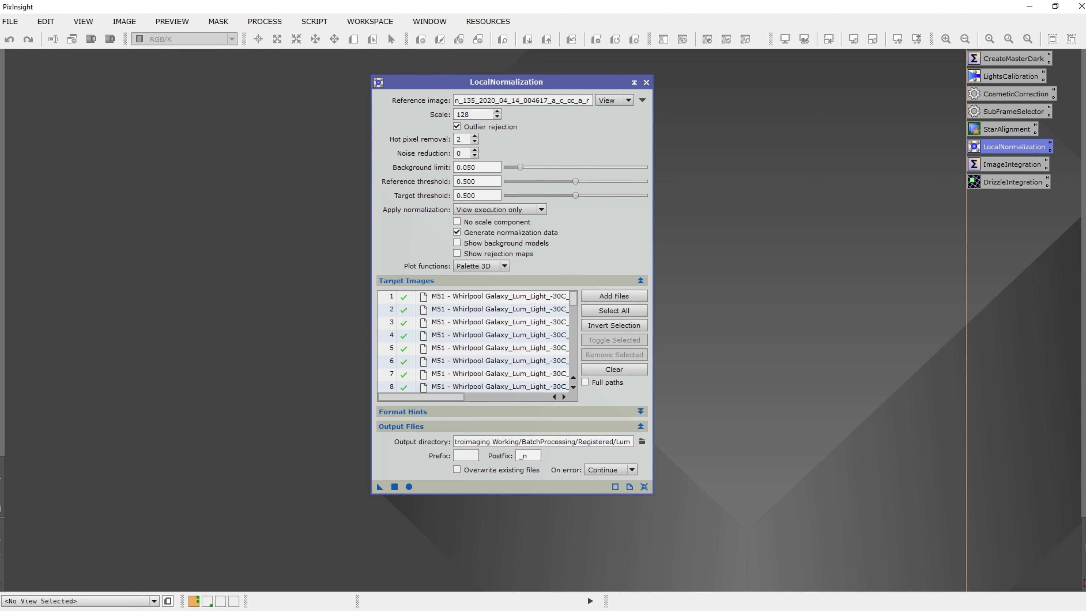
- Open the saved ImageIntegration process from the workspace and reset all its settings to the defaults
mouse_move(1084, 549)
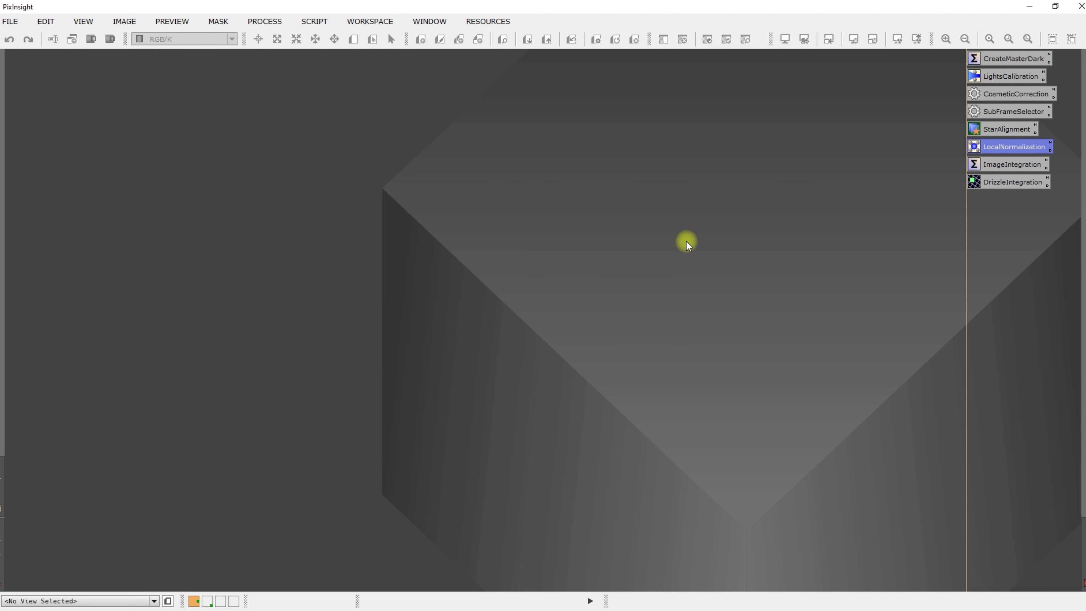
double_click(1010, 166)
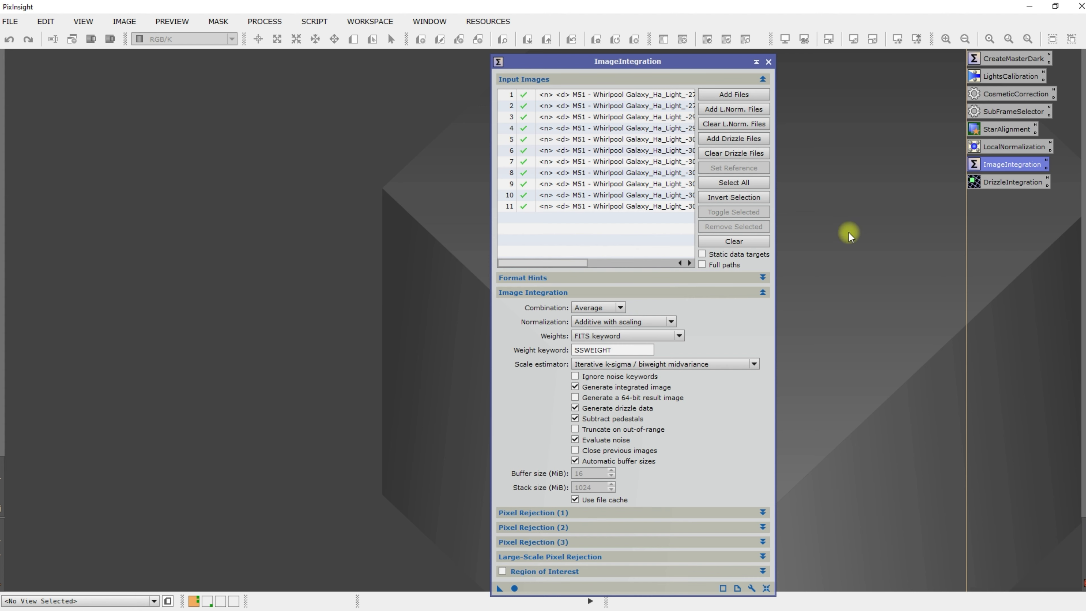
click(766, 588)
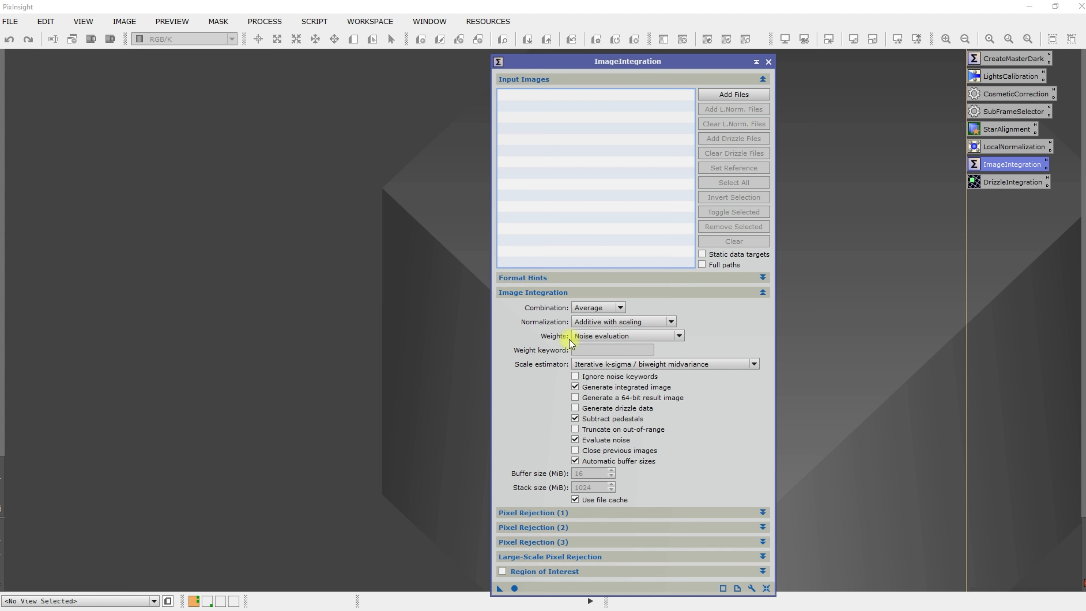
- Set ImageIntegration to weight frames by the FITS keyword SSWEIGHT and enable drizzle data generation
click(679, 336)
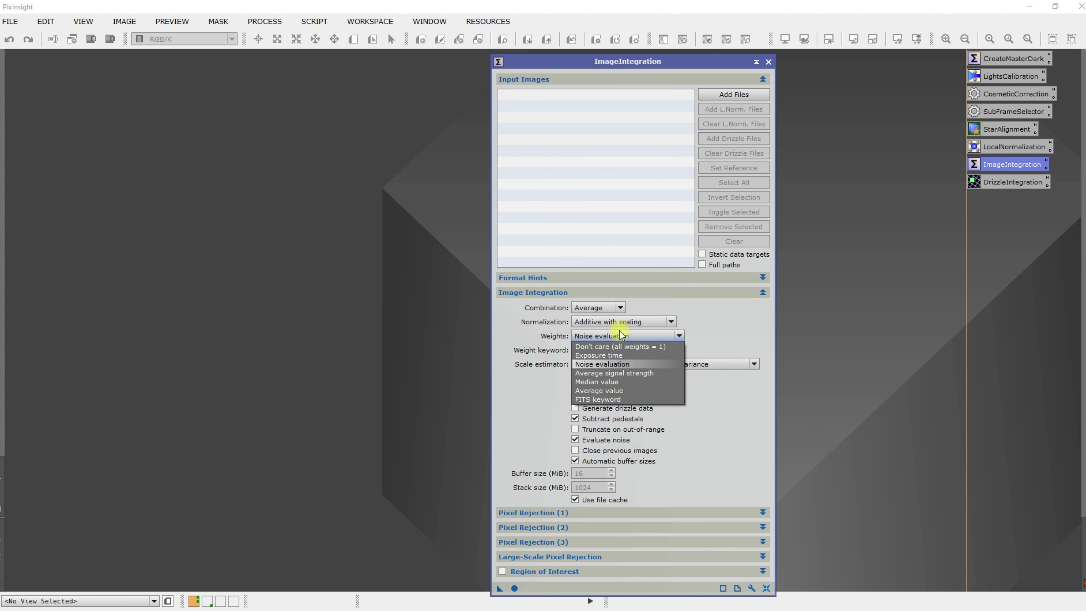
click(607, 399)
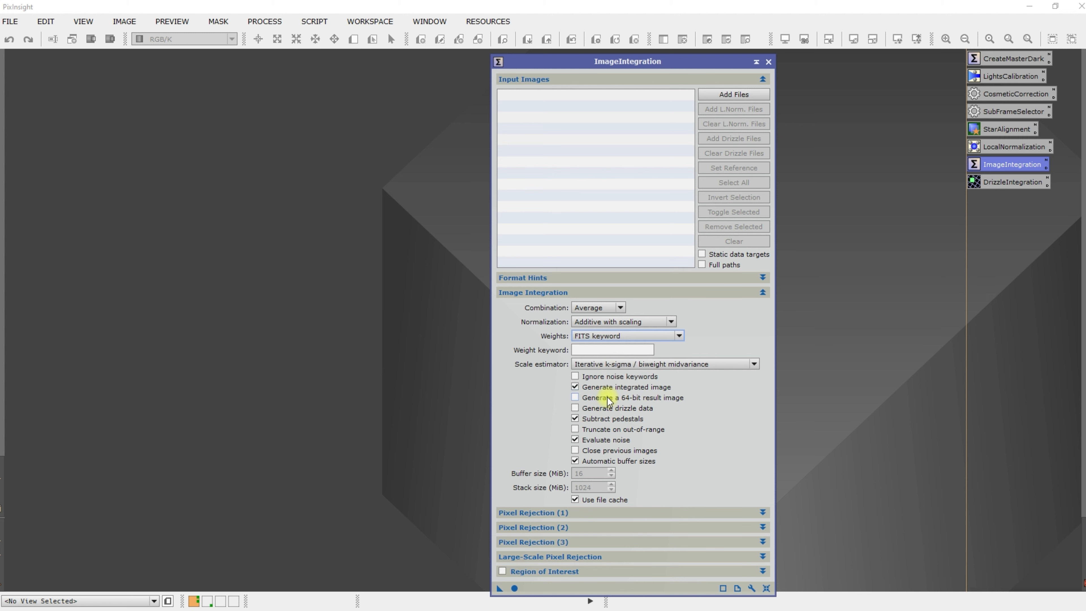
click(608, 351)
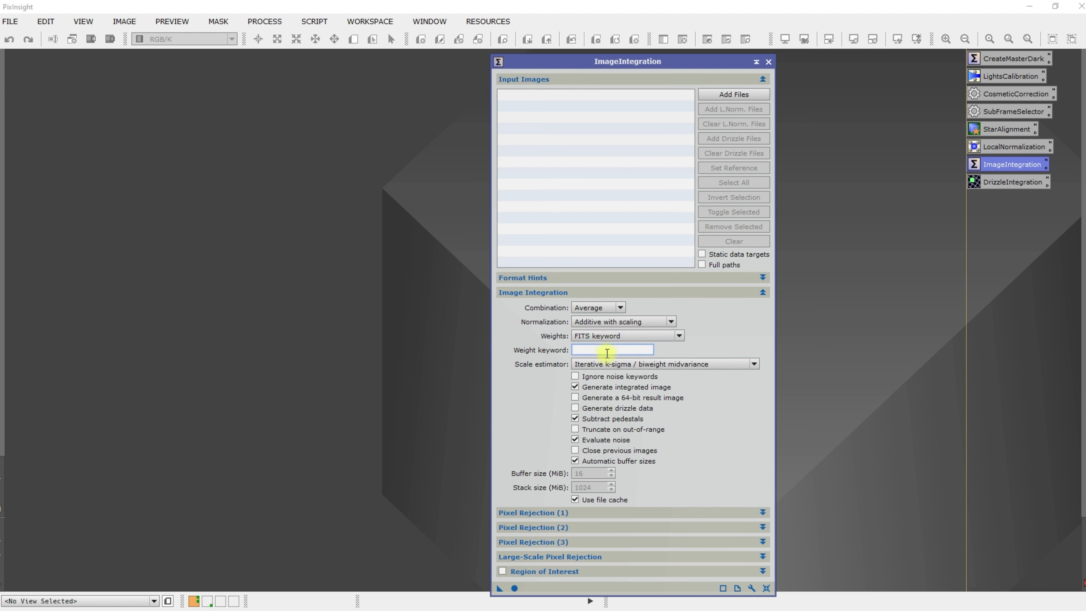
text(SSWIEGHT)
click(590, 350)
key(Delete)
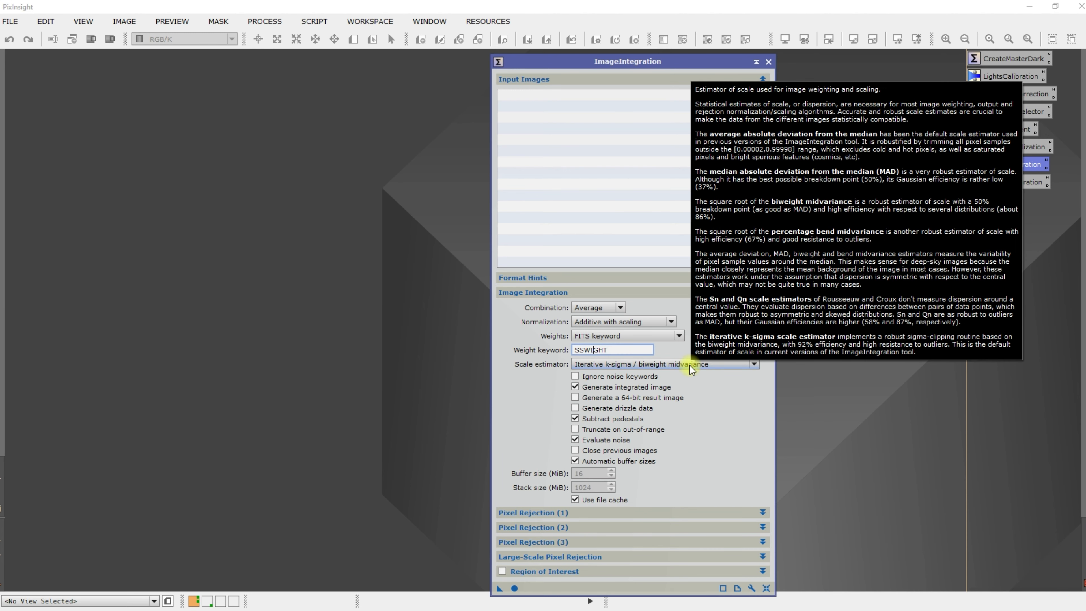
key(BackSpace)
text(EI)
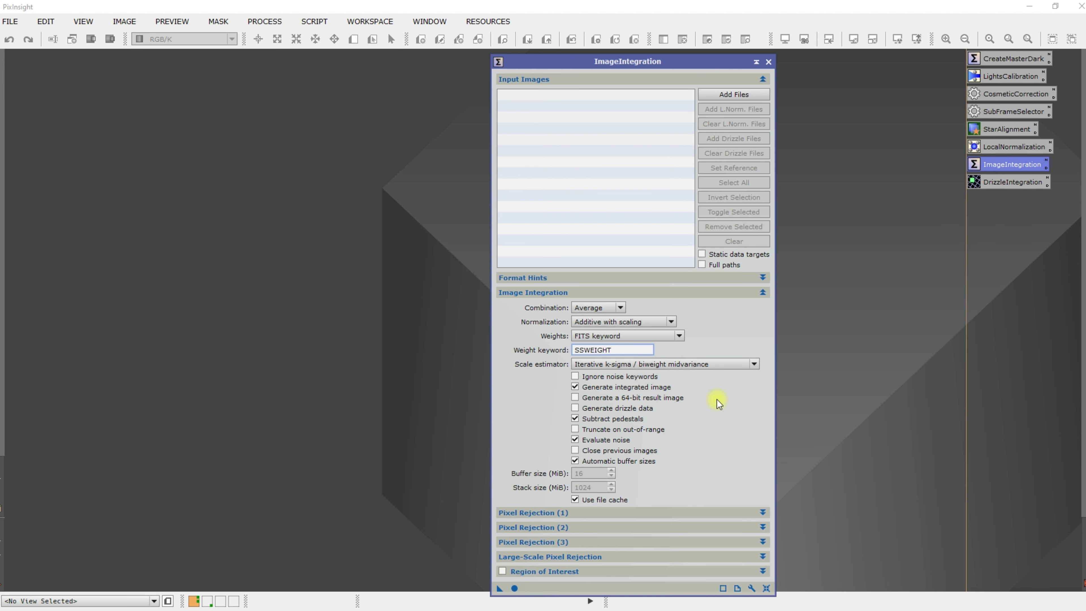
click(575, 408)
- For pixel rejection, disable low range clipping and choose the Winsorized Sigma Clipping algorithm
click(625, 291)
click(624, 307)
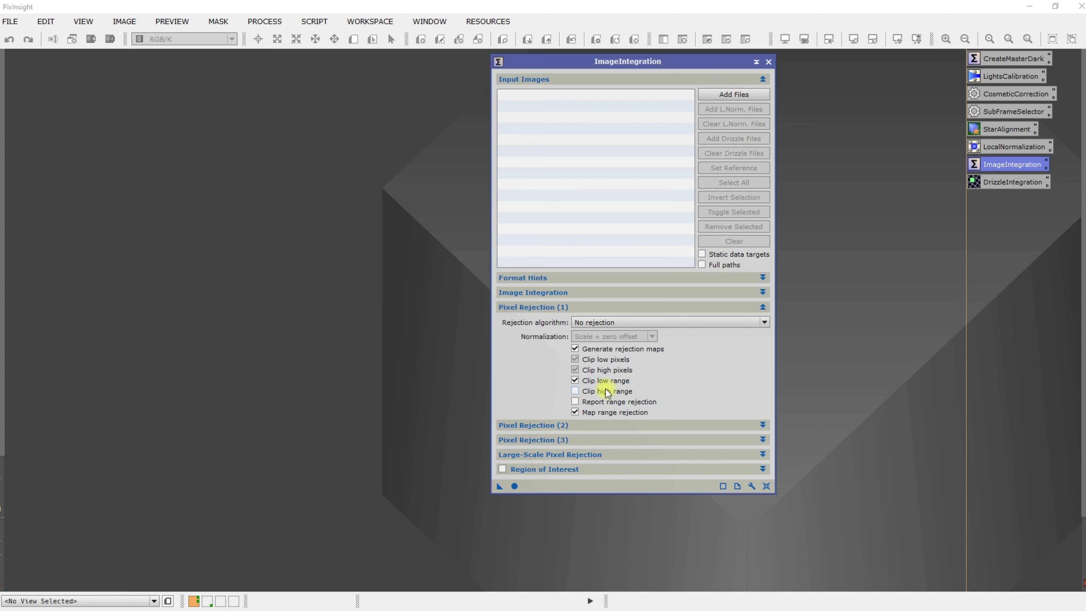
click(575, 380)
click(696, 320)
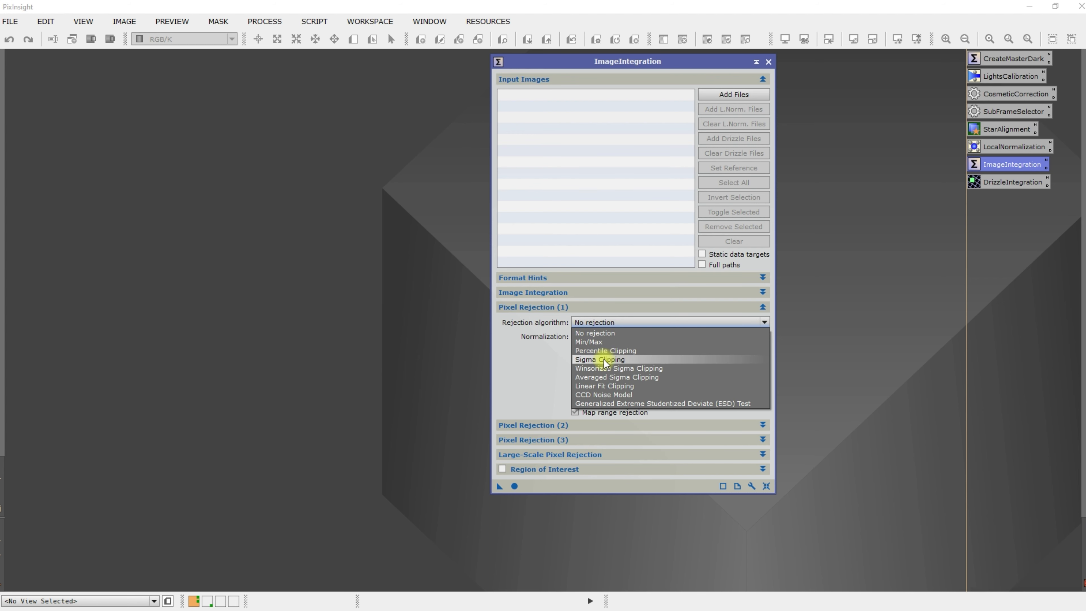
click(648, 369)
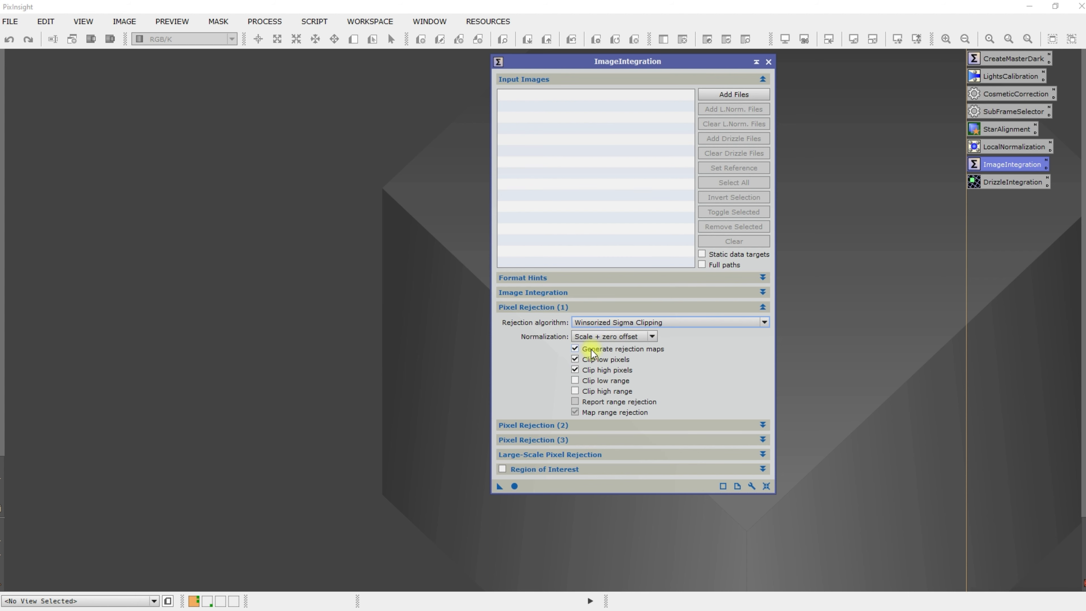
- Disable rejection map generation and set the pixel rejection normalization to Local normalization
click(575, 348)
click(574, 349)
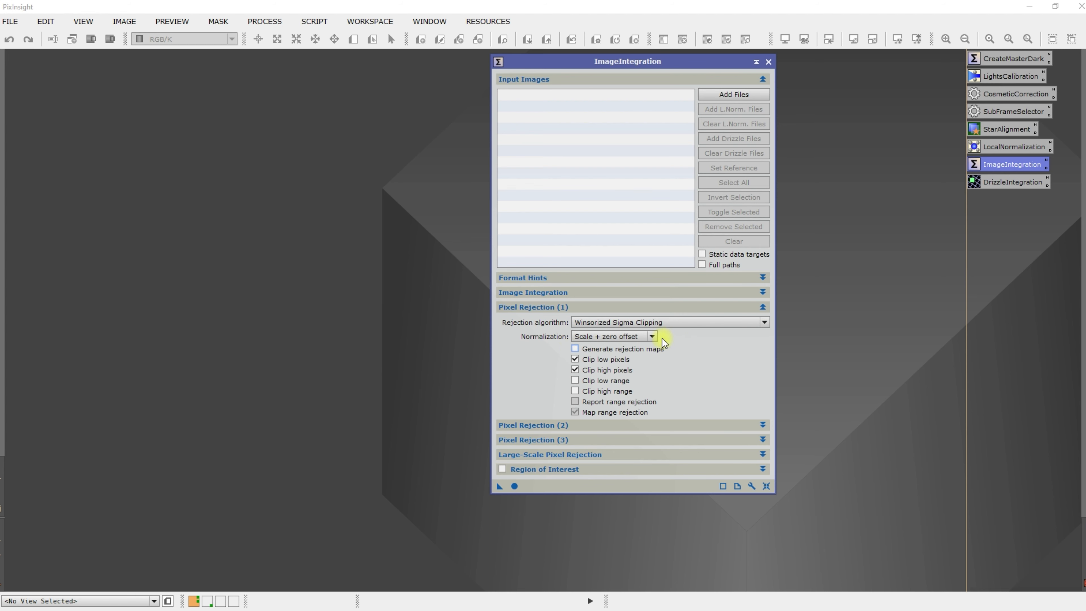
click(651, 336)
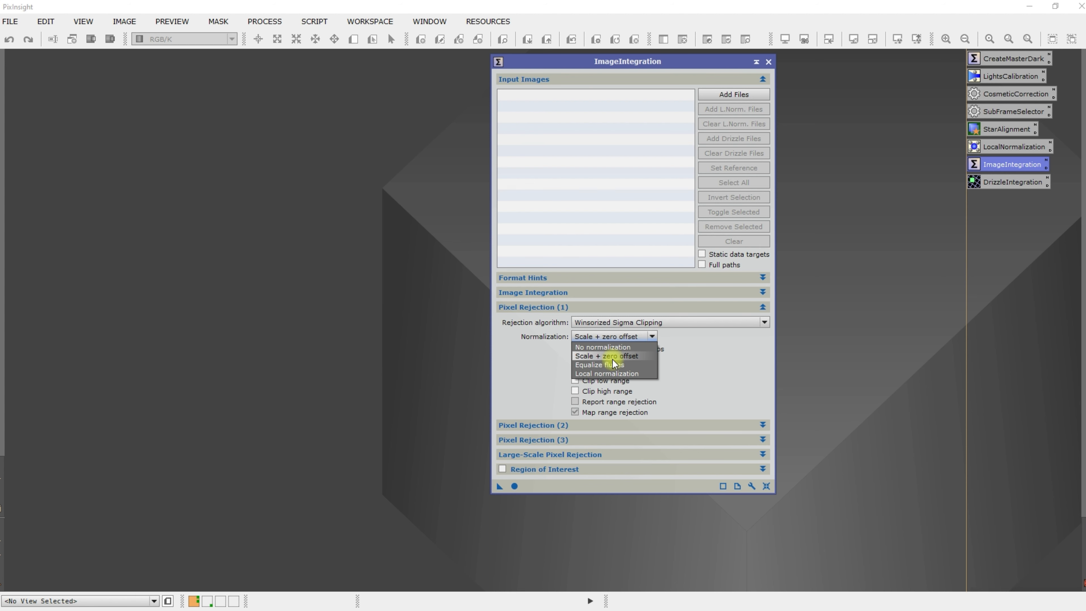
click(599, 375)
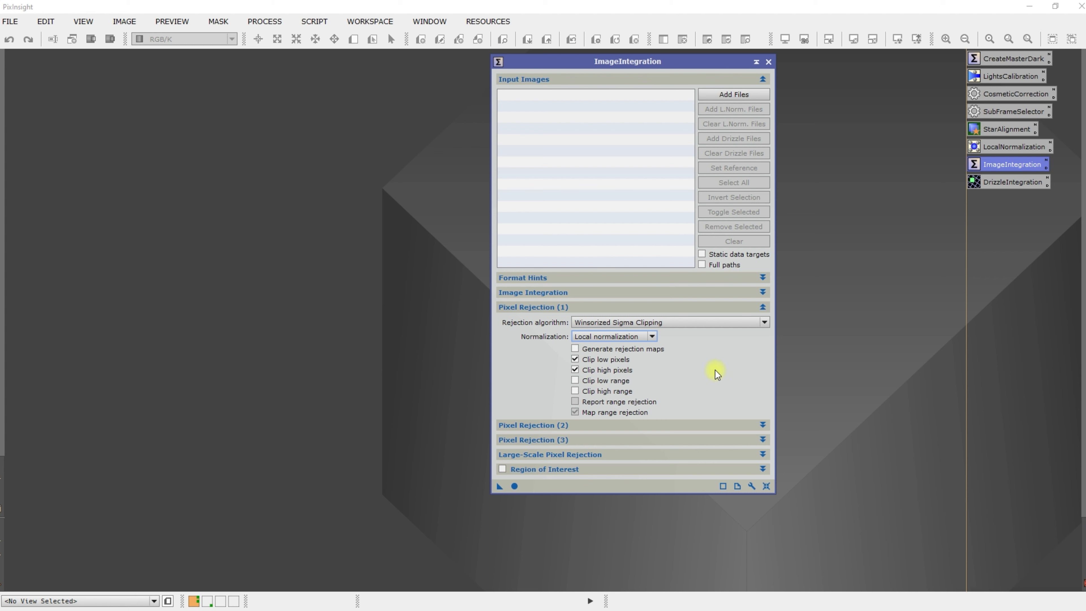
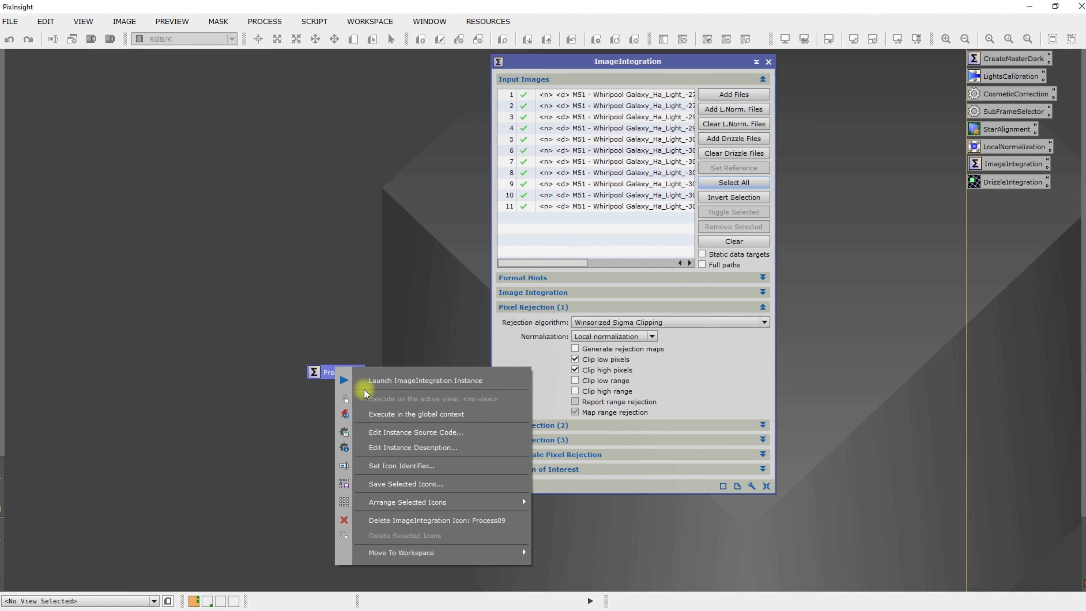
- Delete the old ImageIntegration process icon from the workspace, keeping the new Process09 icon
click(395, 243)
right_click(1002, 165)
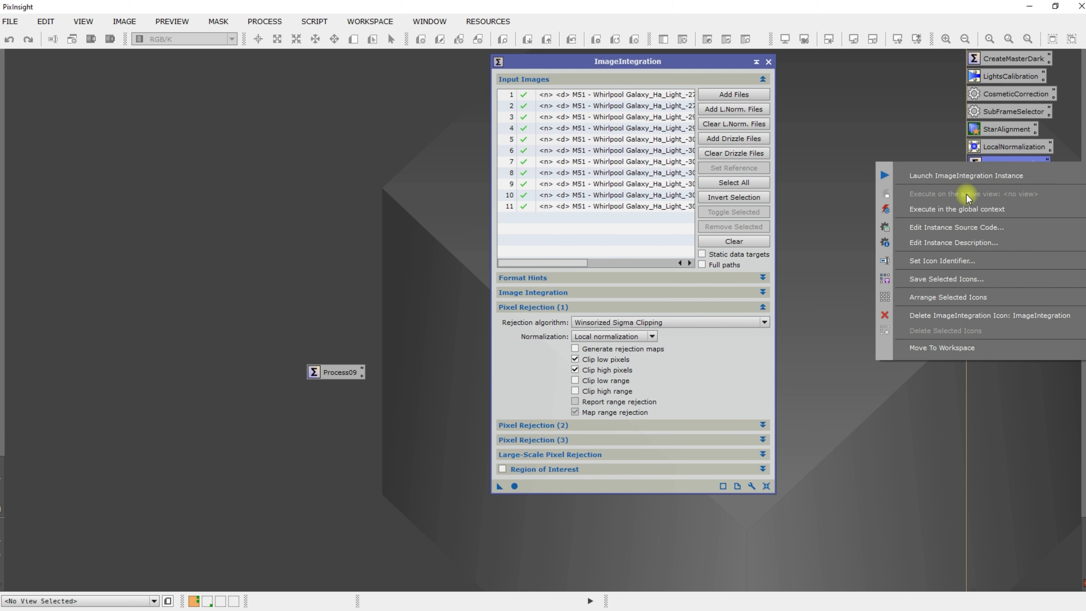
click(927, 315)
- Rename the Process09 icon to ImageIntegration and place it between the LocalNormalization and DrizzleIntegration icons
right_click(336, 375)
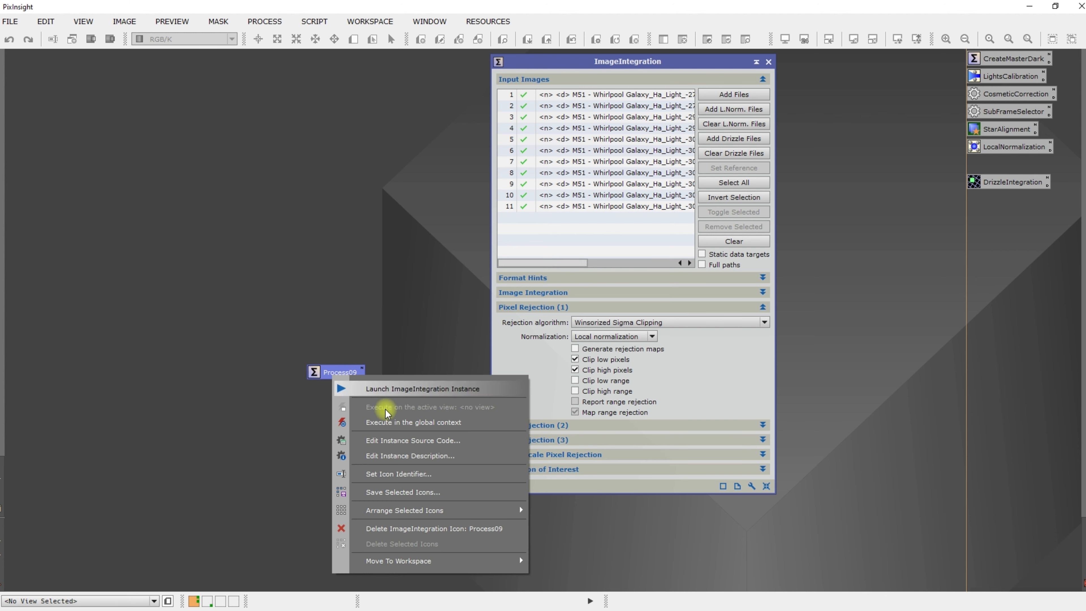
click(403, 477)
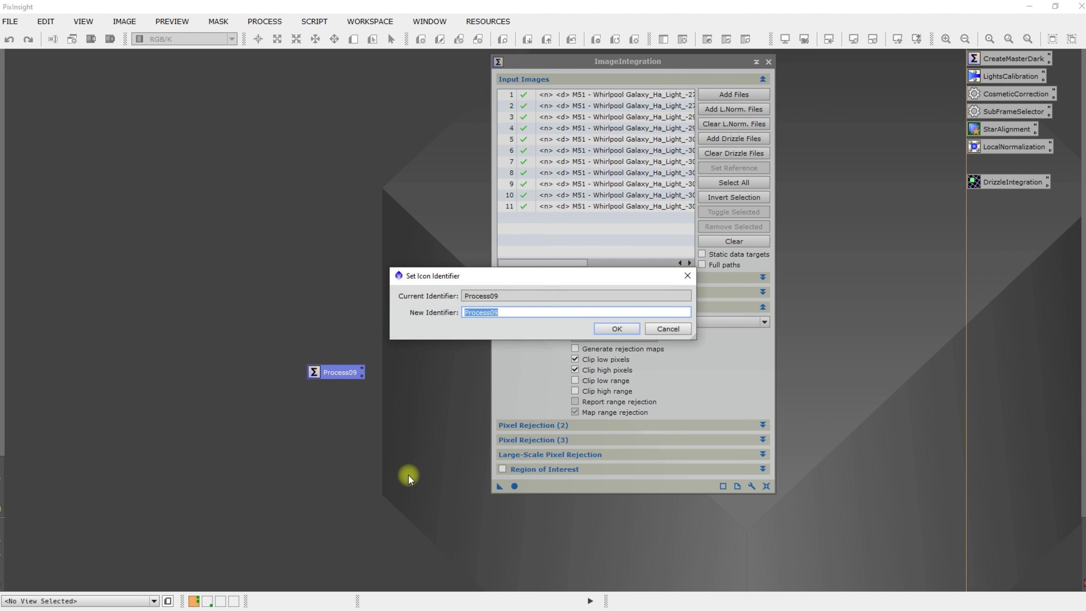
text(Se)
key(BackSpace)
key(BackSpace)
click(621, 328)
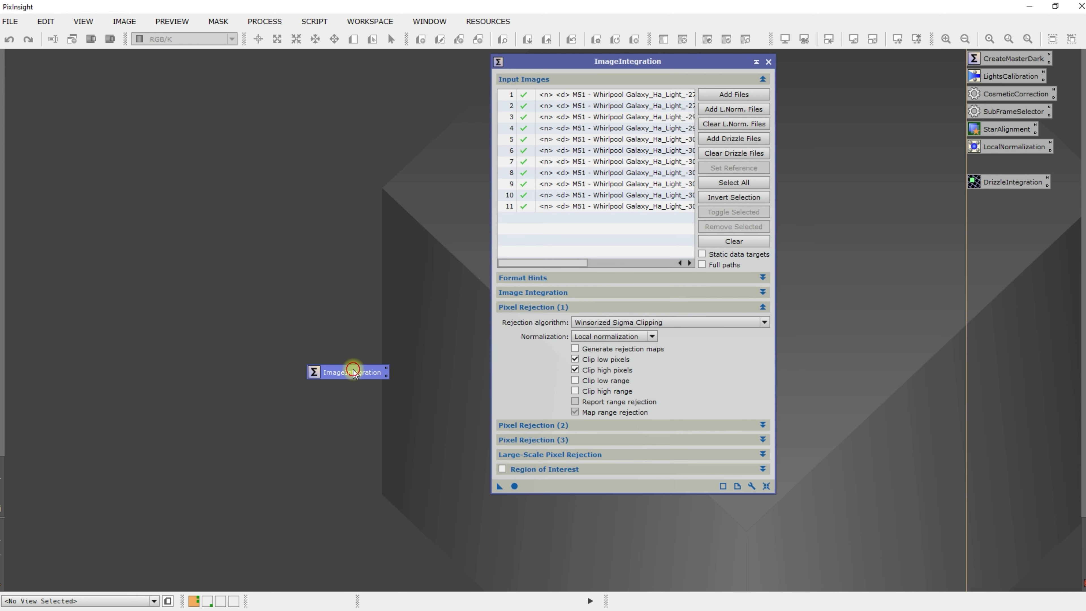
drag(353, 372, 1013, 162)
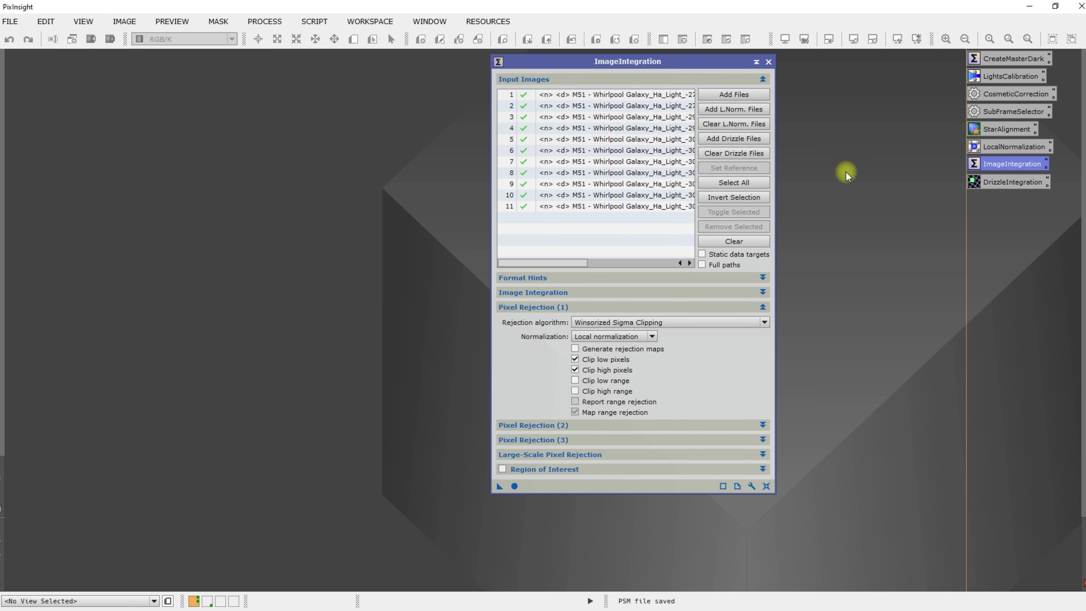
- Clear the ImageIntegration input list and add all registered Ha light frames from the Registered/Ha folder
click(727, 245)
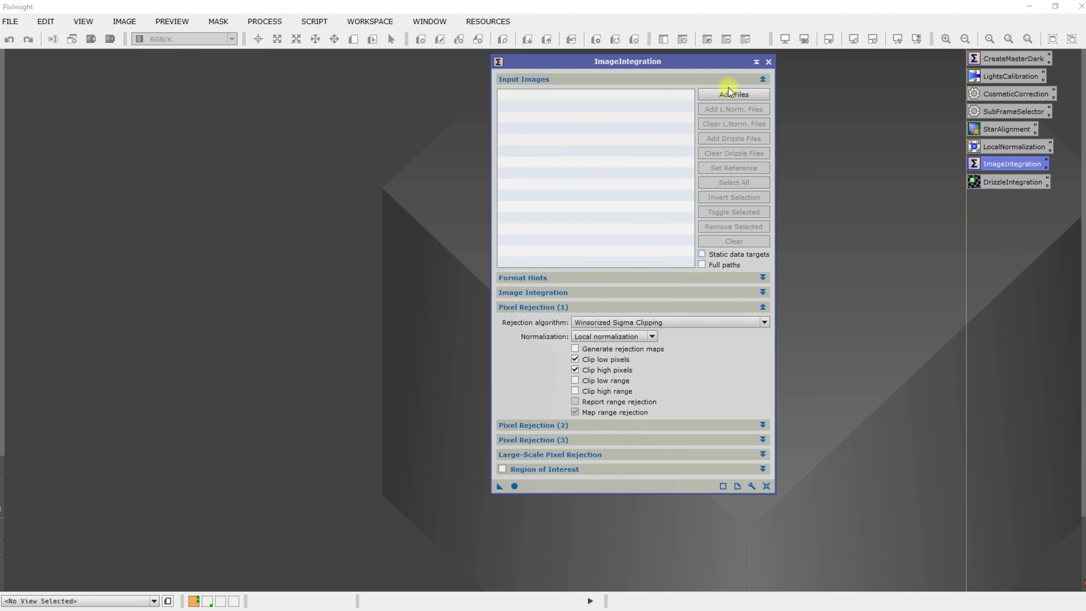
click(728, 95)
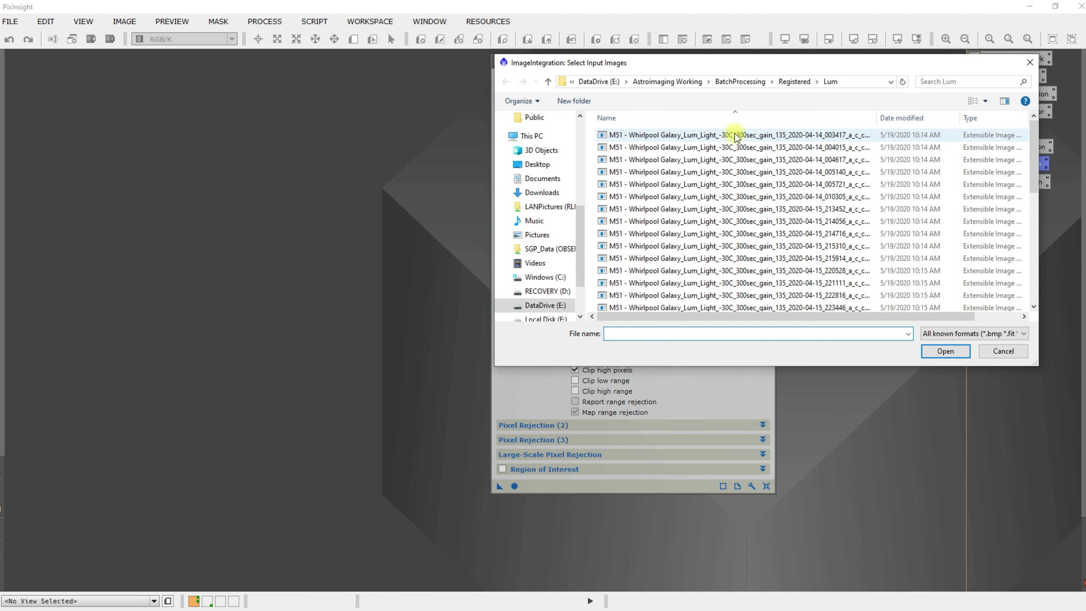
click(792, 82)
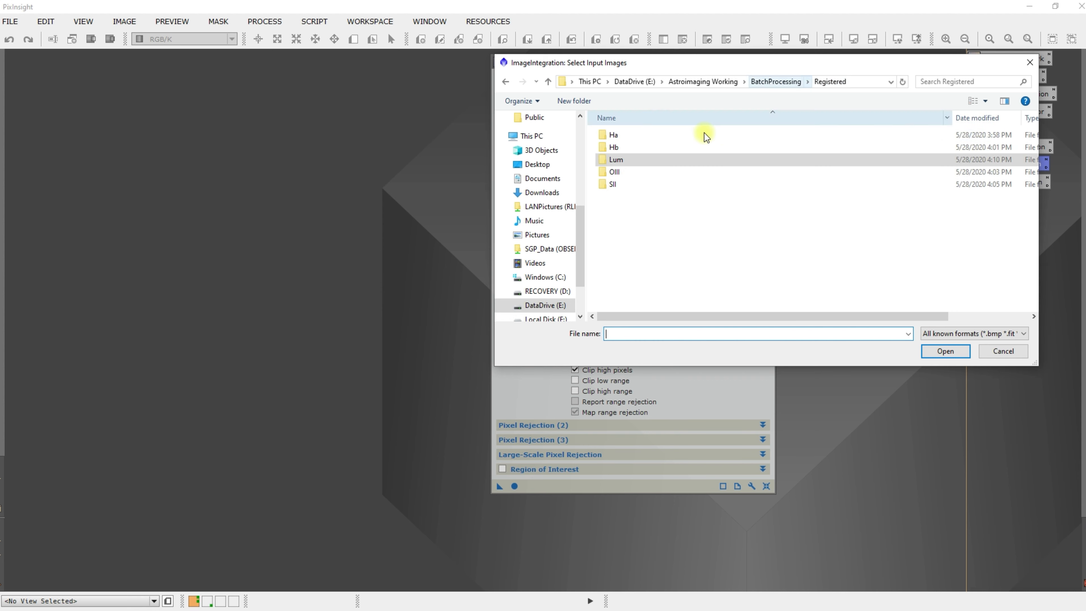
double_click(629, 138)
drag(724, 281, 627, 139)
click(943, 350)
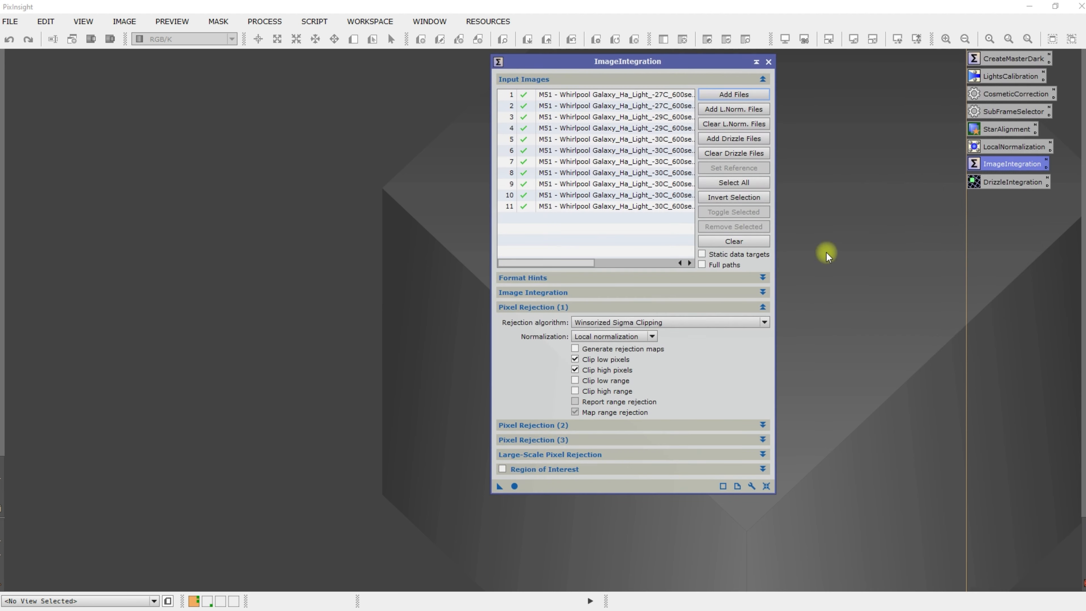
- Attach all local normalization (.xnml) and drizzle (.xdrz) data files from the Registered/Ha folder to the input frames
click(727, 110)
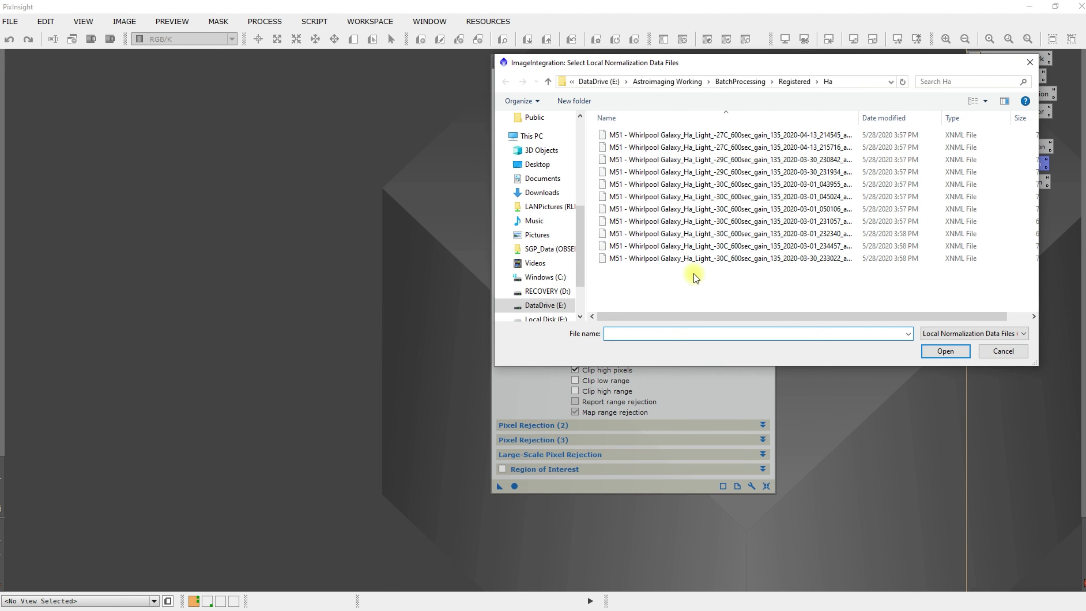
drag(740, 281, 634, 133)
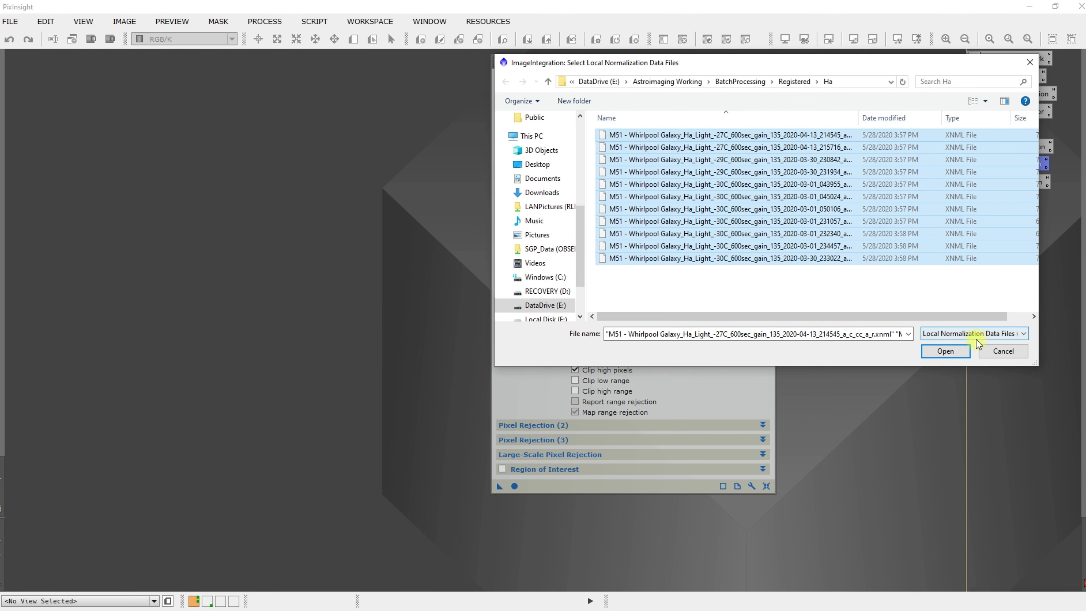
click(945, 350)
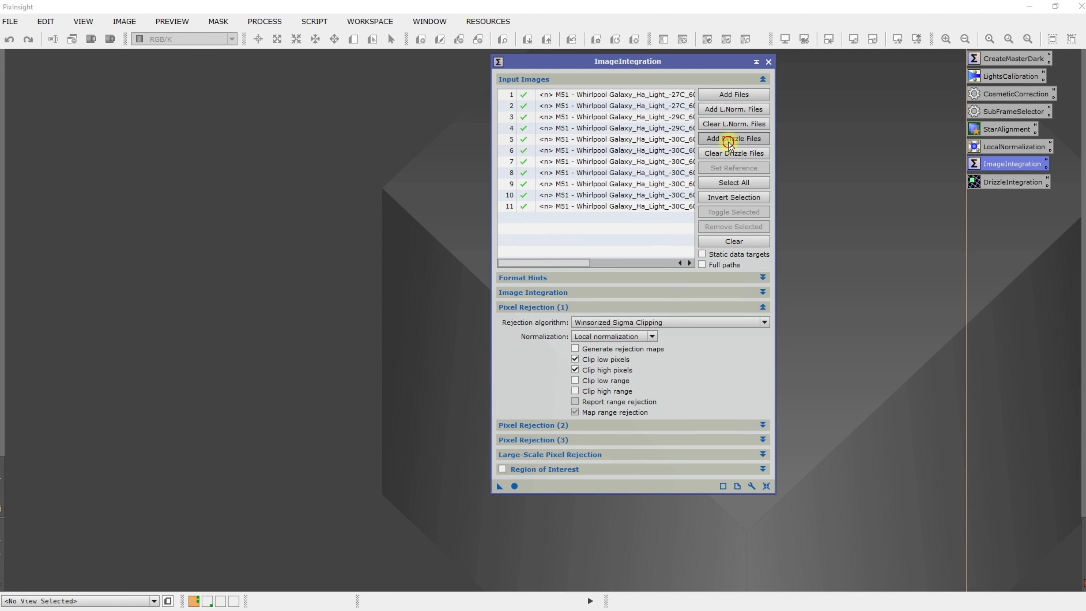
click(729, 139)
drag(762, 292, 633, 132)
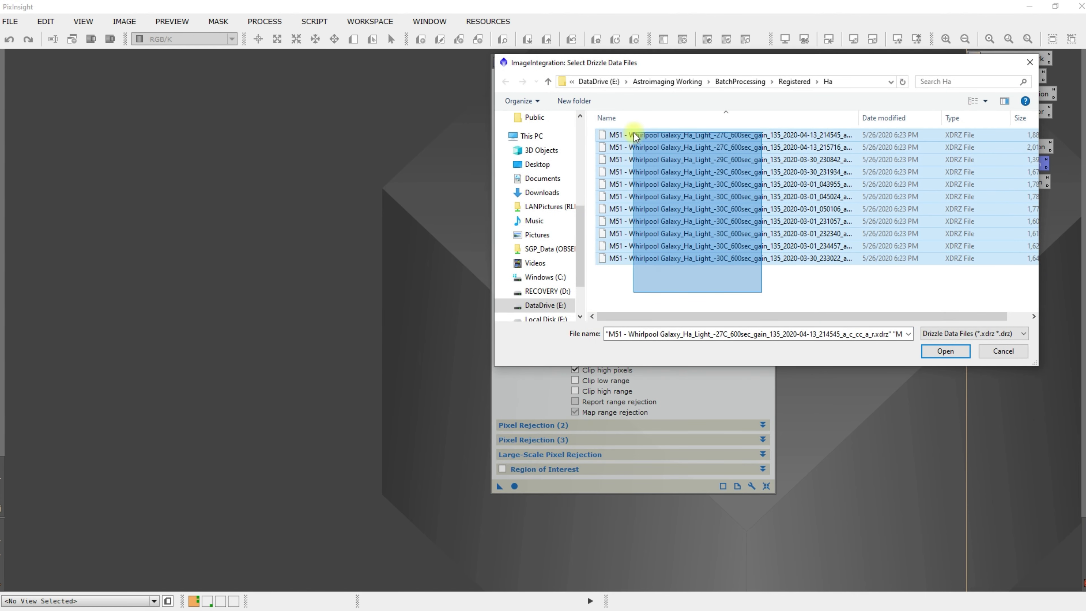
click(945, 351)
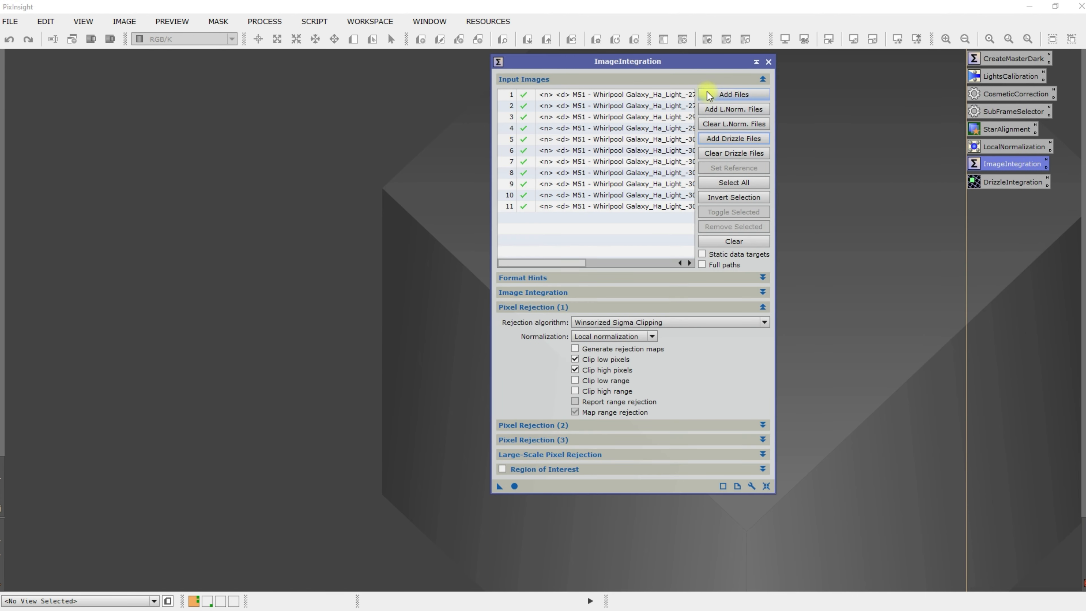
- Check the Ha reference view in the second workspace and set the matching frame 2020-04-13_215716 as the integration reference
drag(549, 263, 650, 267)
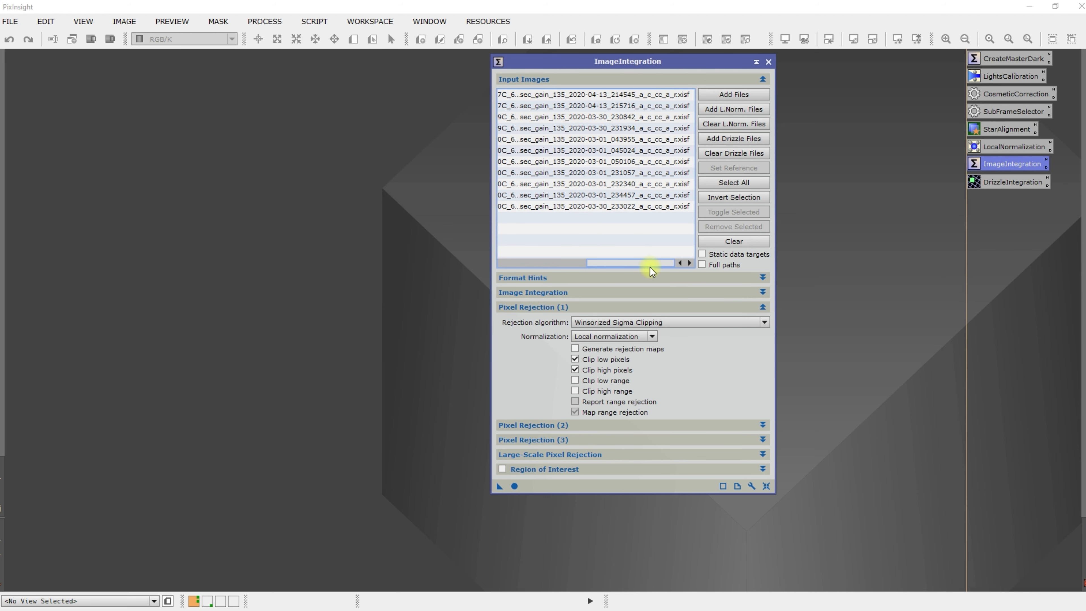
click(207, 601)
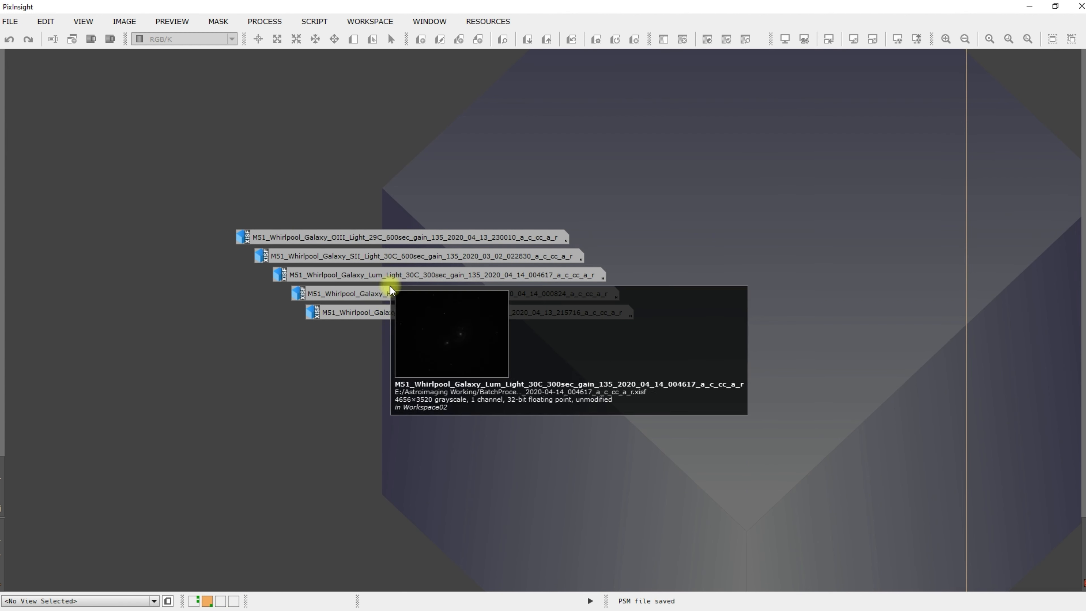
mouse_move(572, 317)
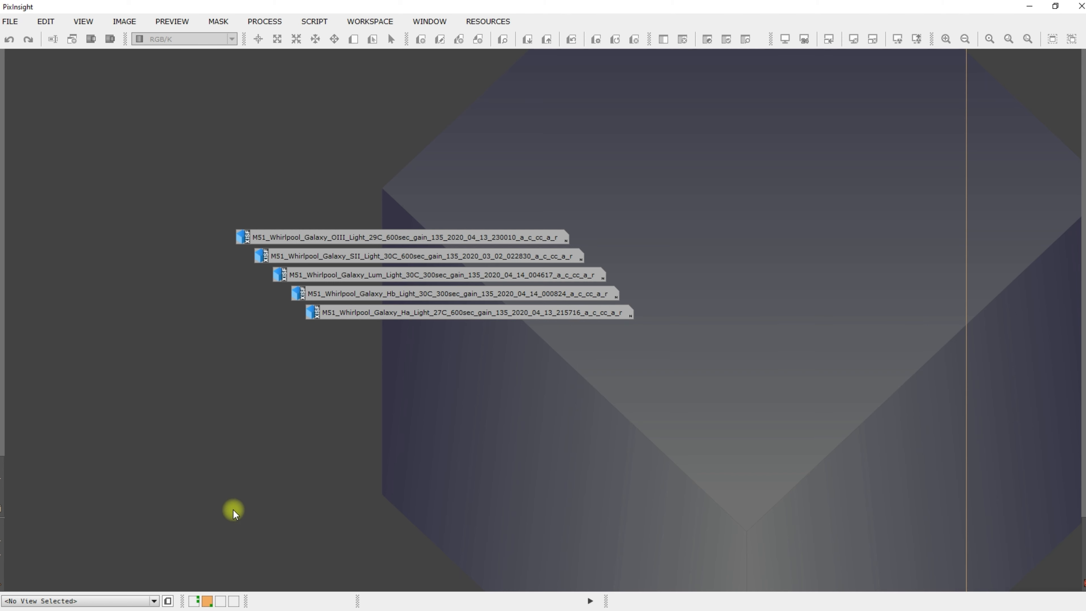
click(194, 601)
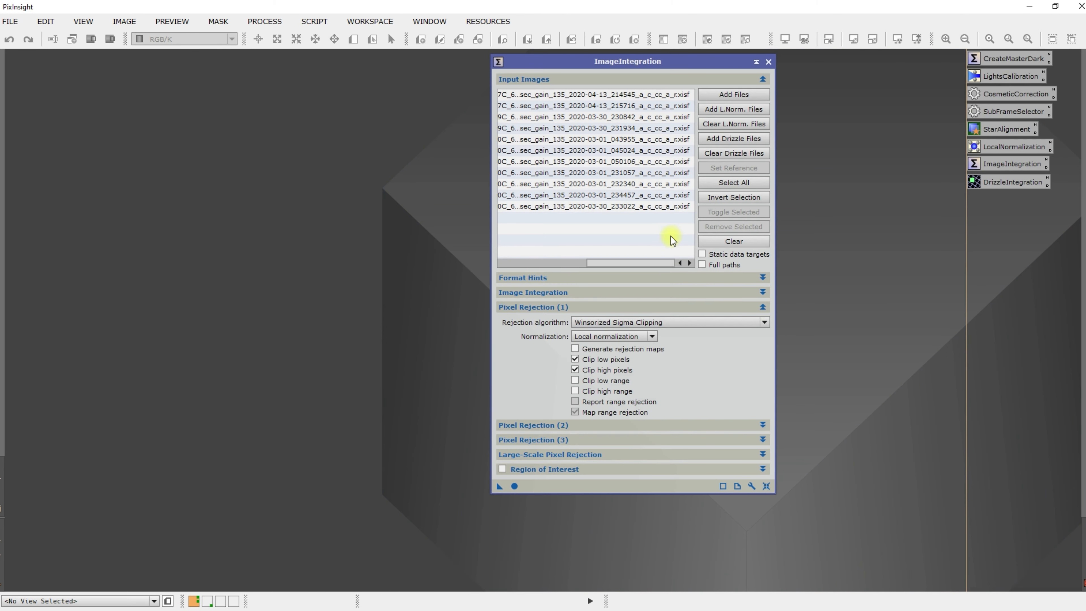
click(631, 105)
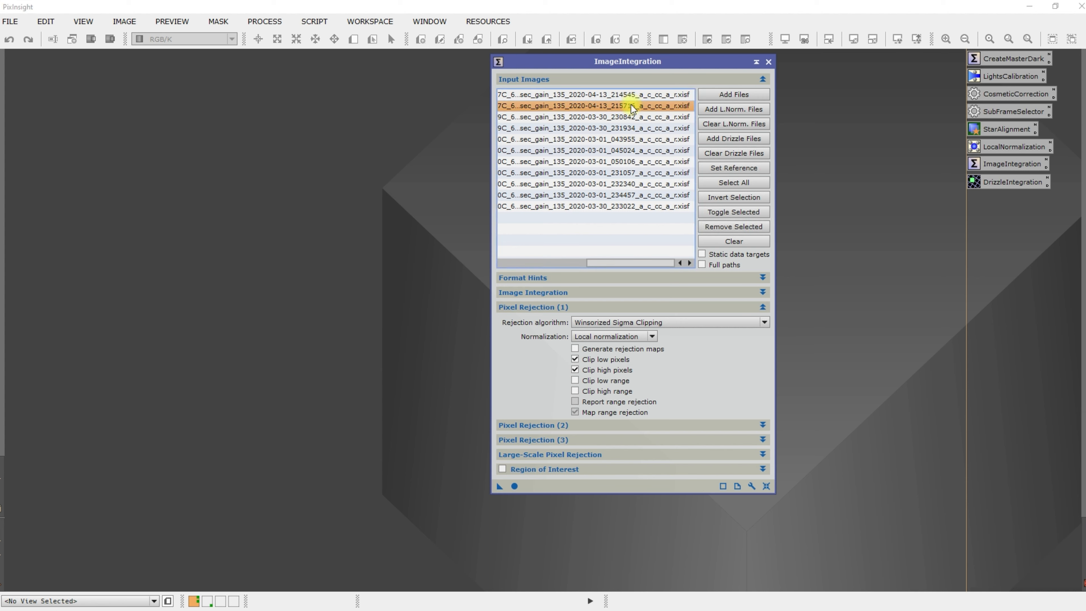
click(728, 168)
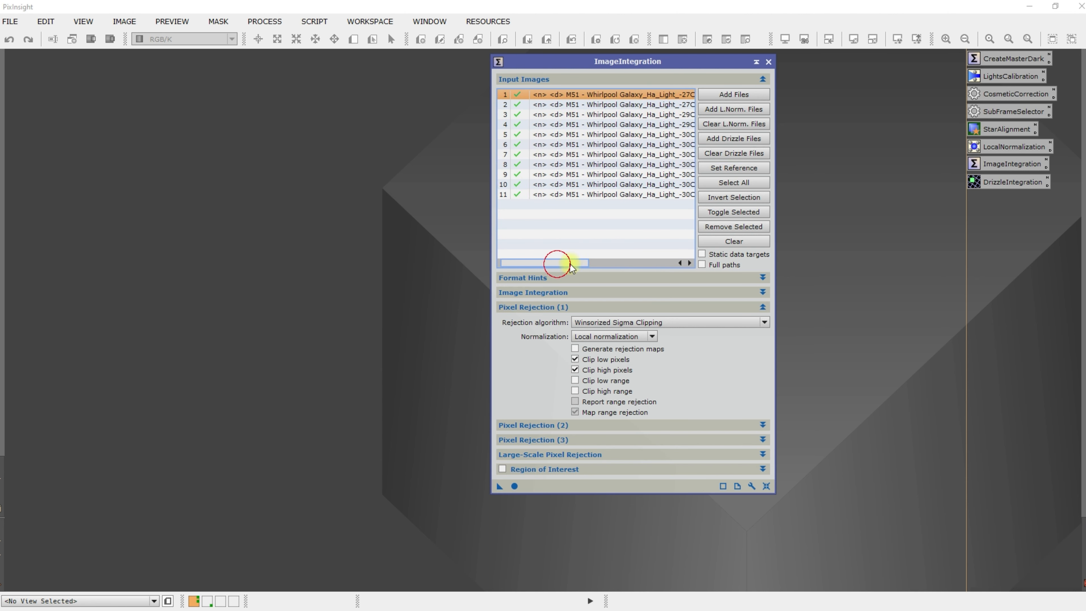
drag(557, 263, 647, 259)
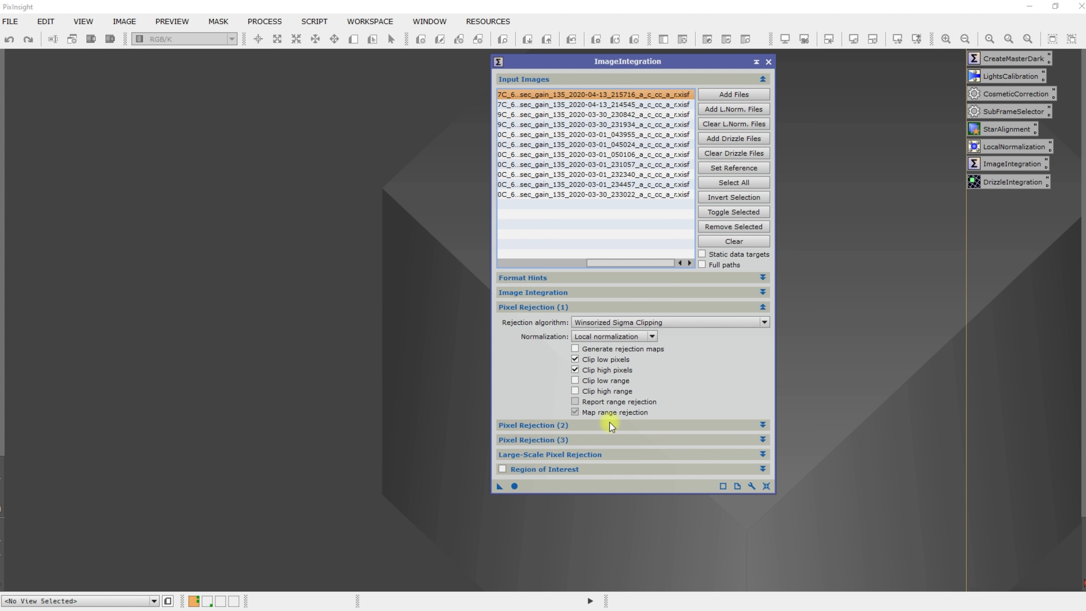
- Review the sigma low, sigma high and Winsorization cutoff parameters of the pixel rejection
click(586, 426)
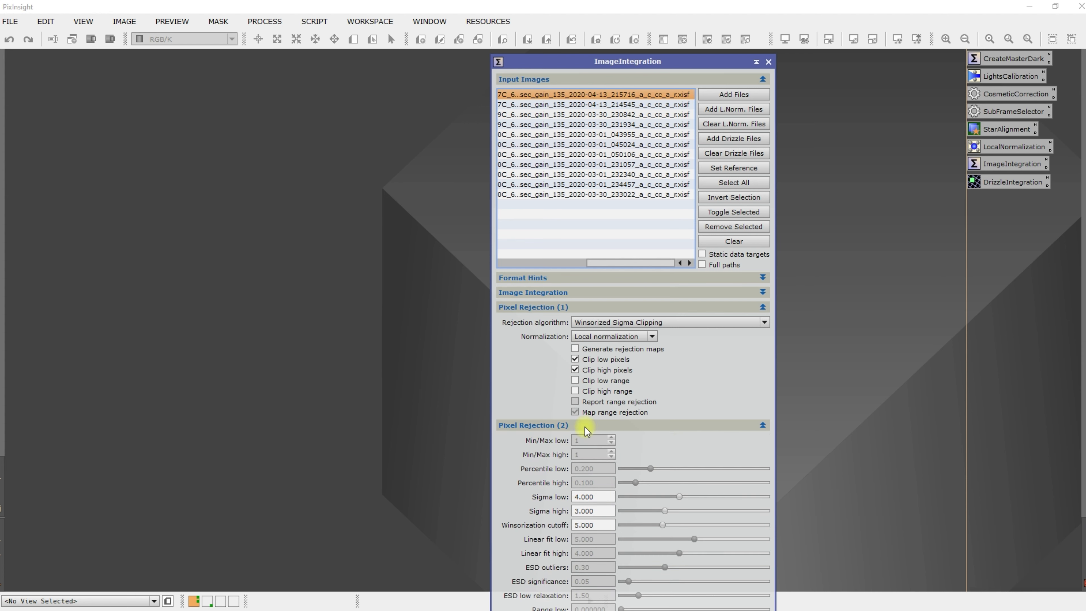
click(585, 427)
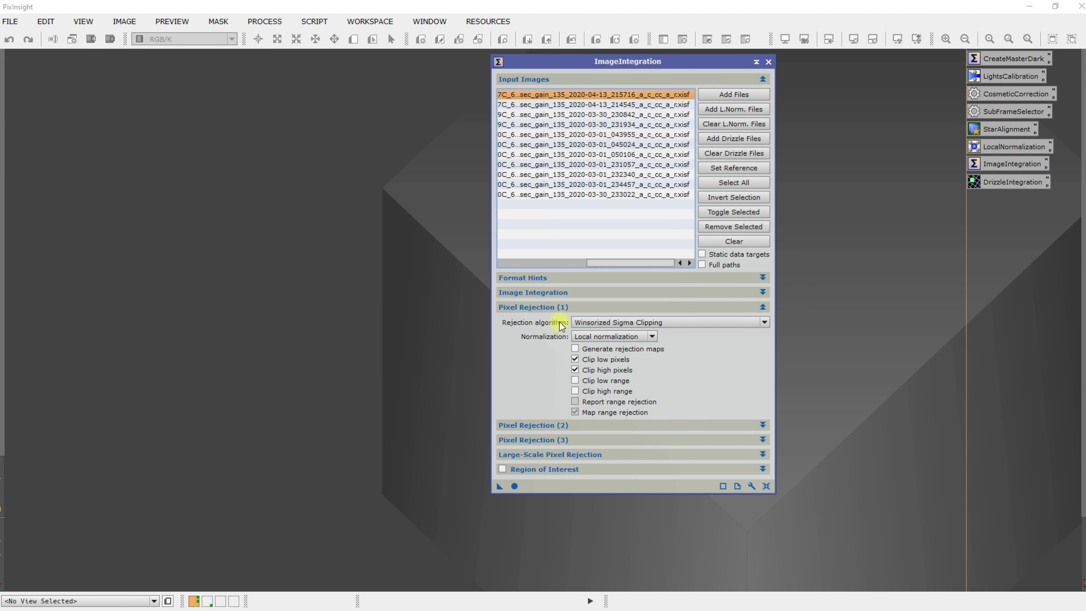
- Run ImageIntegration on the Ha frames, inspect the result with a temporary auto-stretch, and reset the screen stretch
click(515, 487)
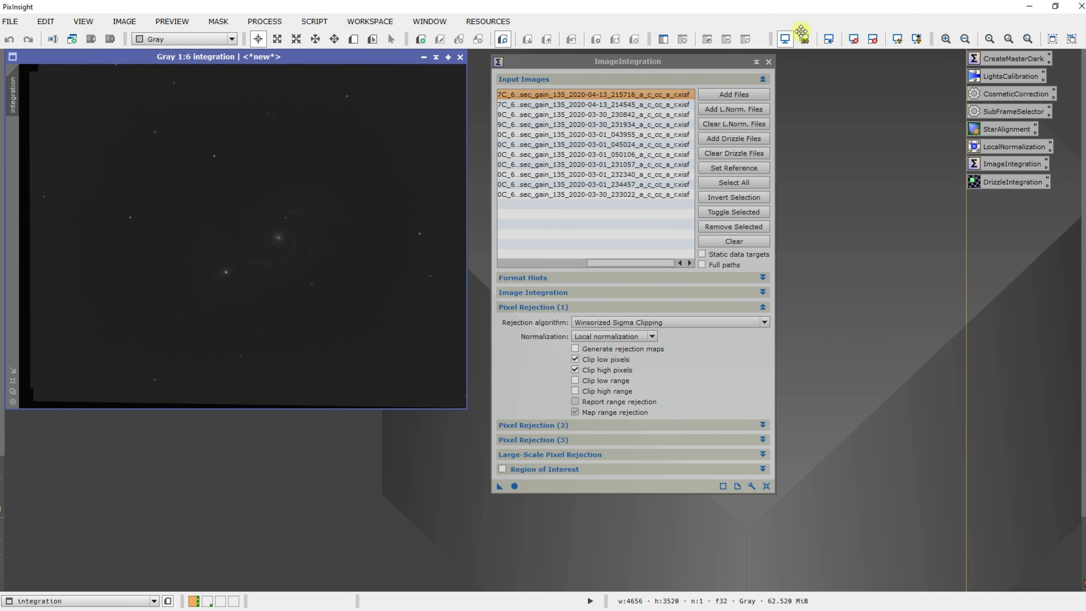
click(900, 41)
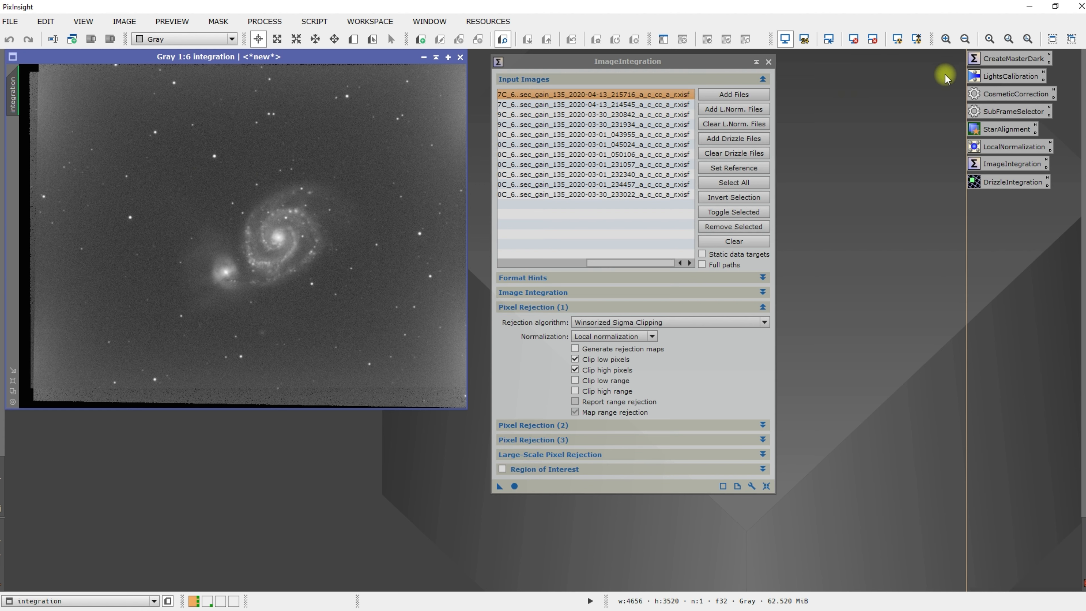
click(854, 39)
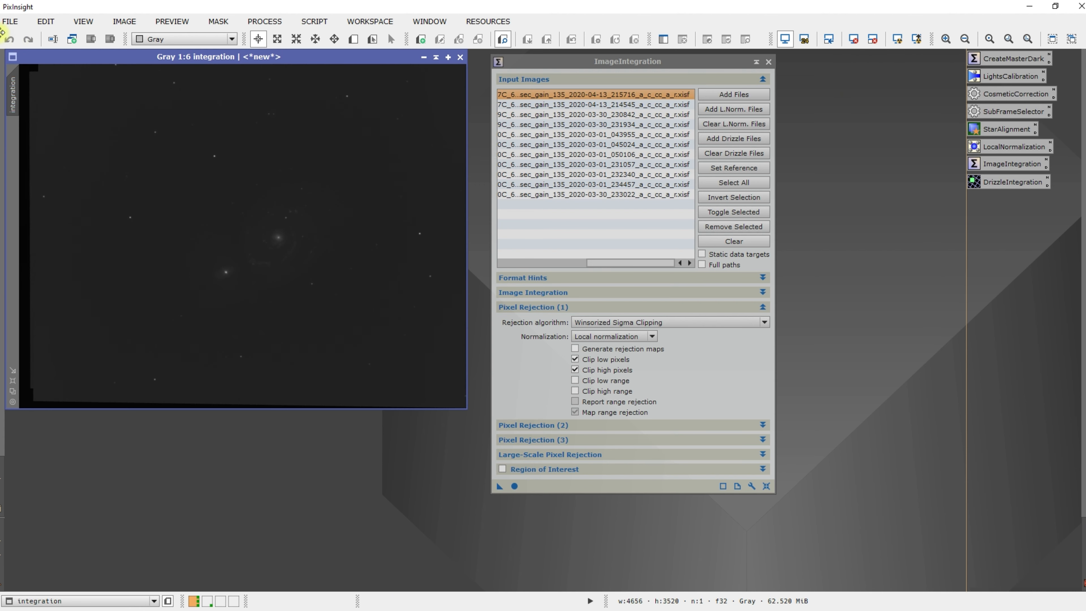
- Start saving the Ha integration under a new name and browse to the BatchProcessing/WorkingImages/Integrated folder
click(7, 23)
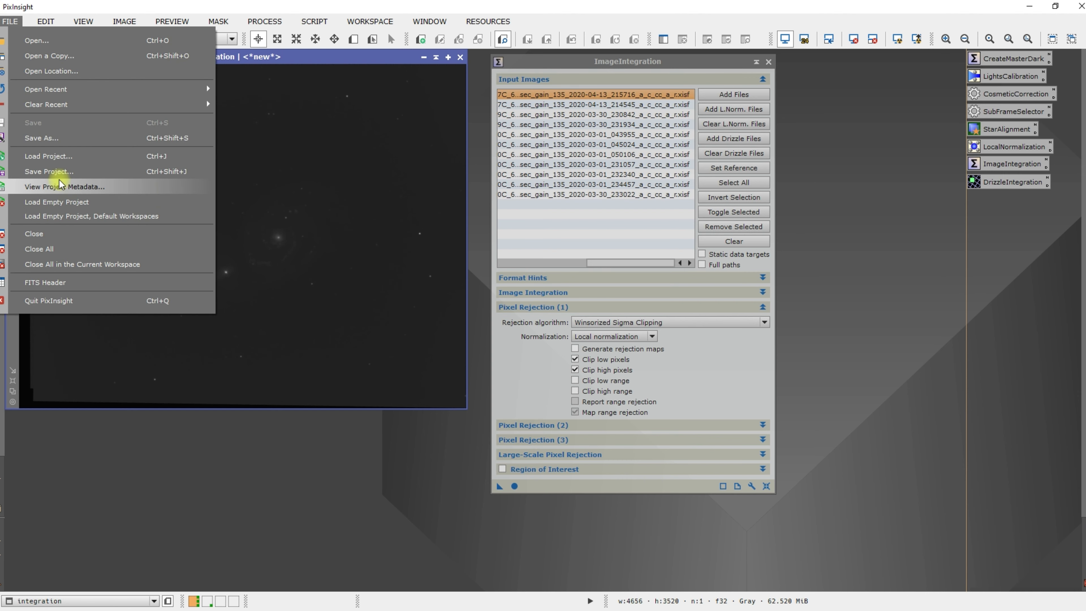
click(64, 144)
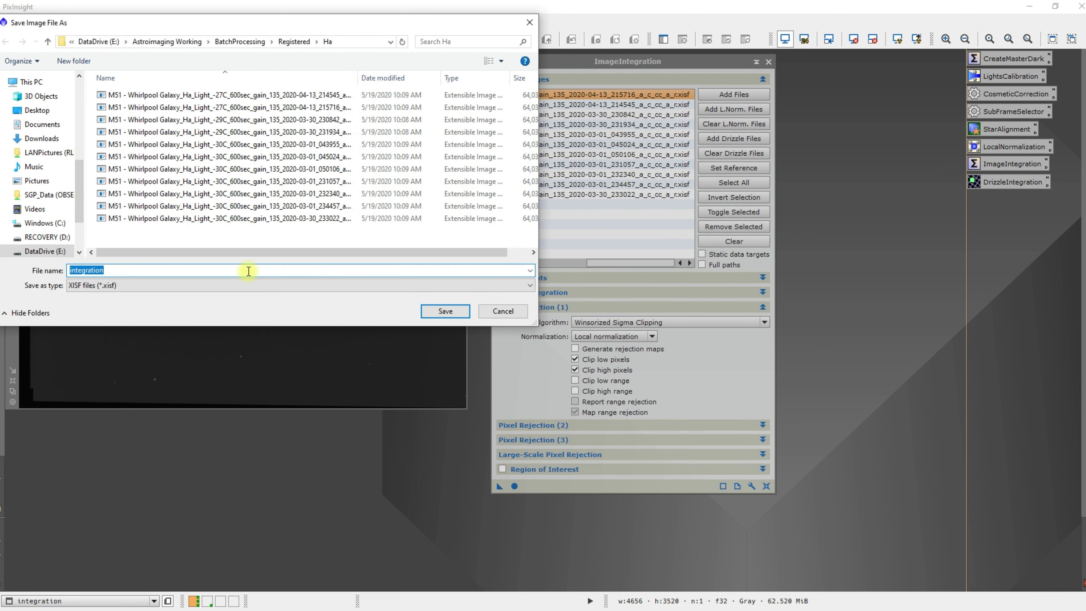
click(294, 41)
click(274, 41)
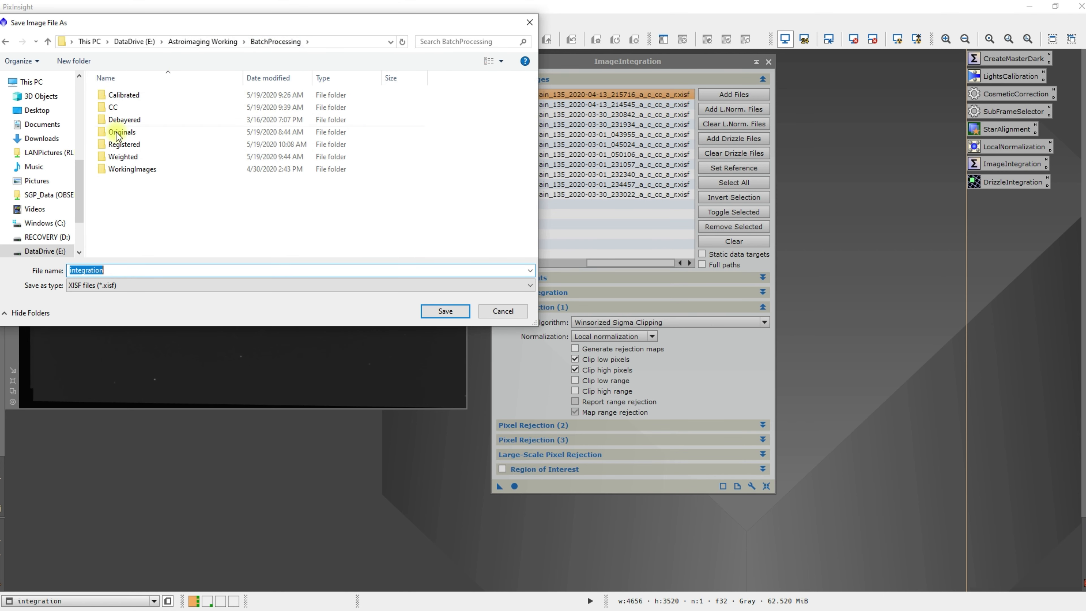
double_click(135, 169)
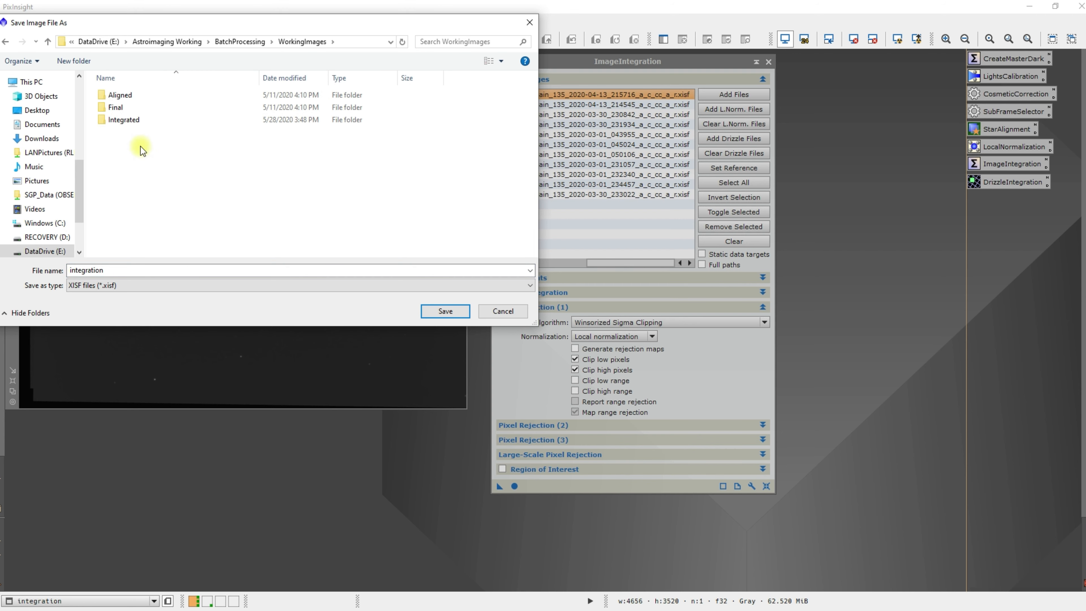
double_click(124, 121)
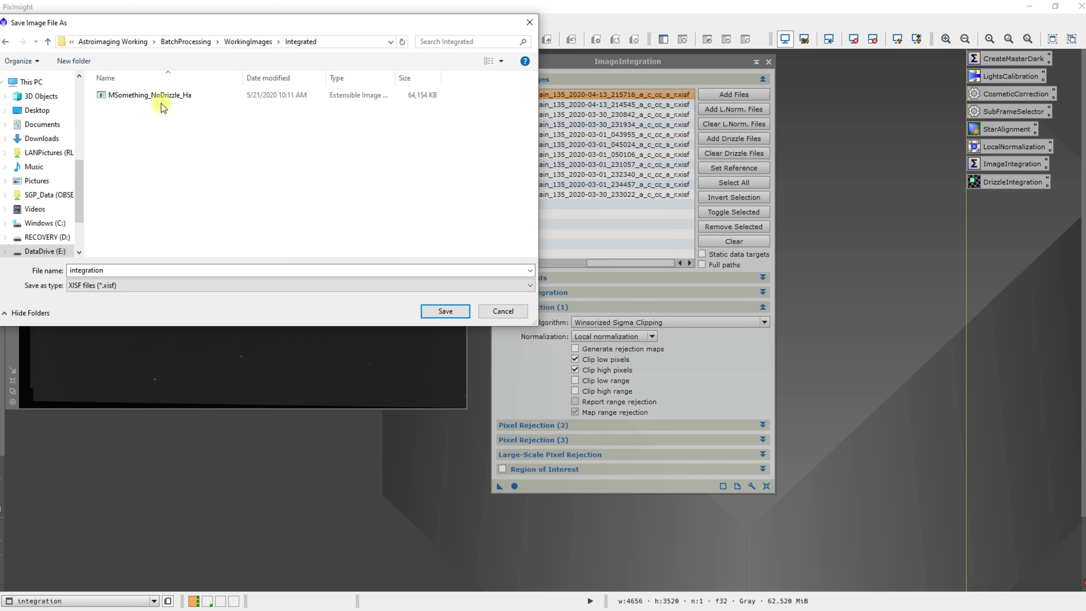
- Save the Ha integration as M51_Whirlpool_Galaxy_NoDrizzle_Ha in XISF format with 32-bit floating point samples
click(147, 97)
double_click(107, 270)
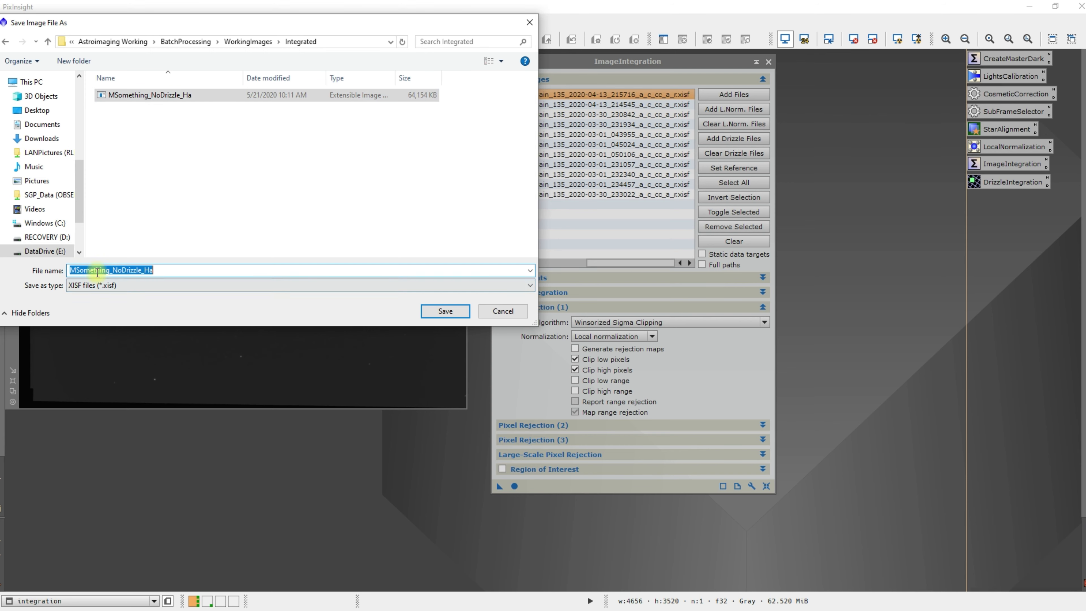
click(112, 271)
drag(109, 271, 75, 274)
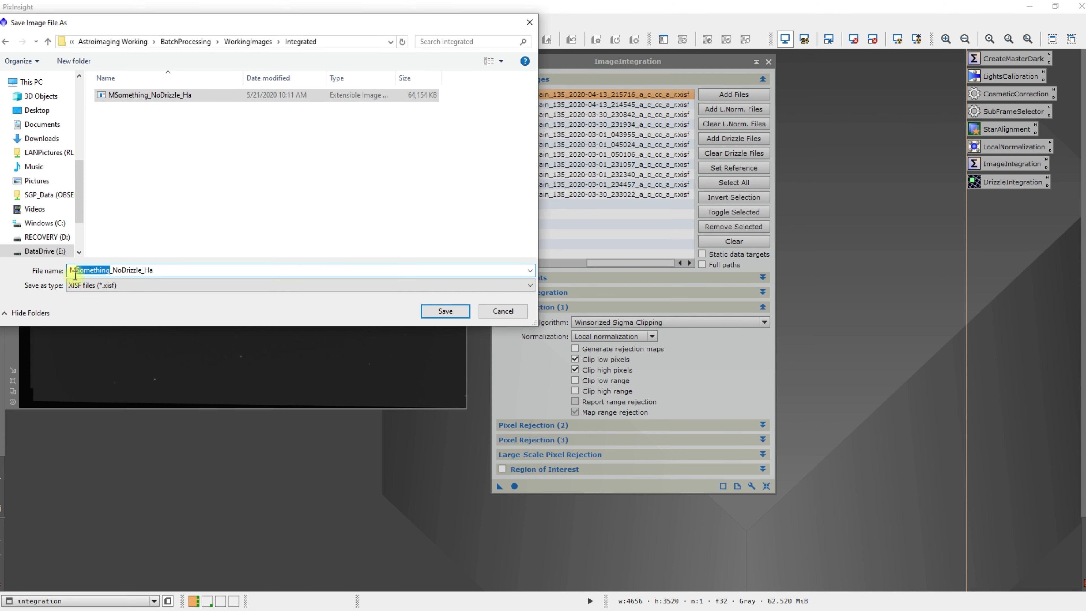
text(51)
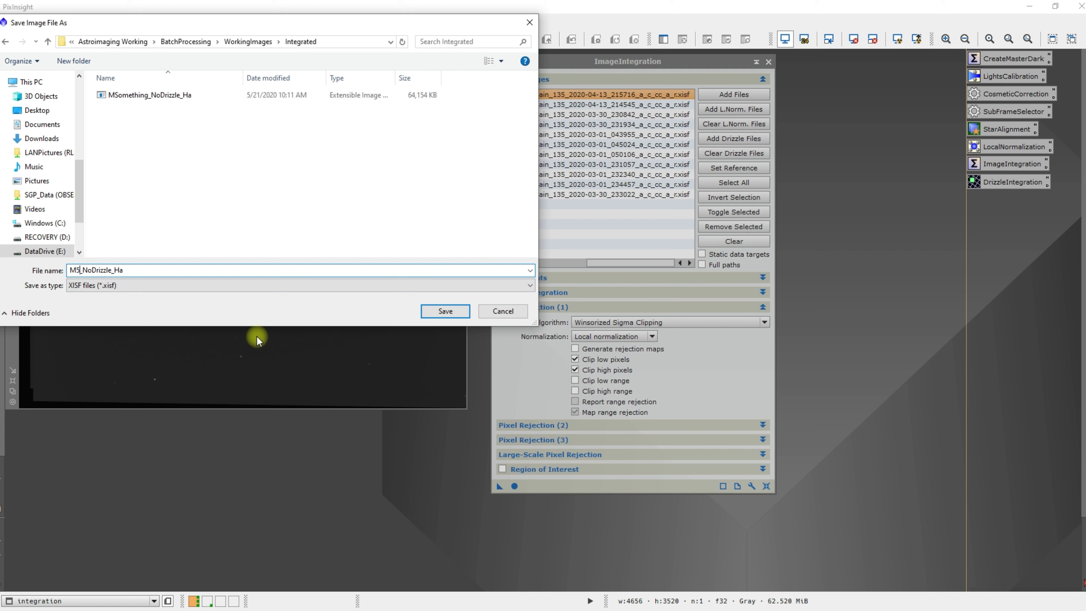
text(_Whirlpool_Galaxy)
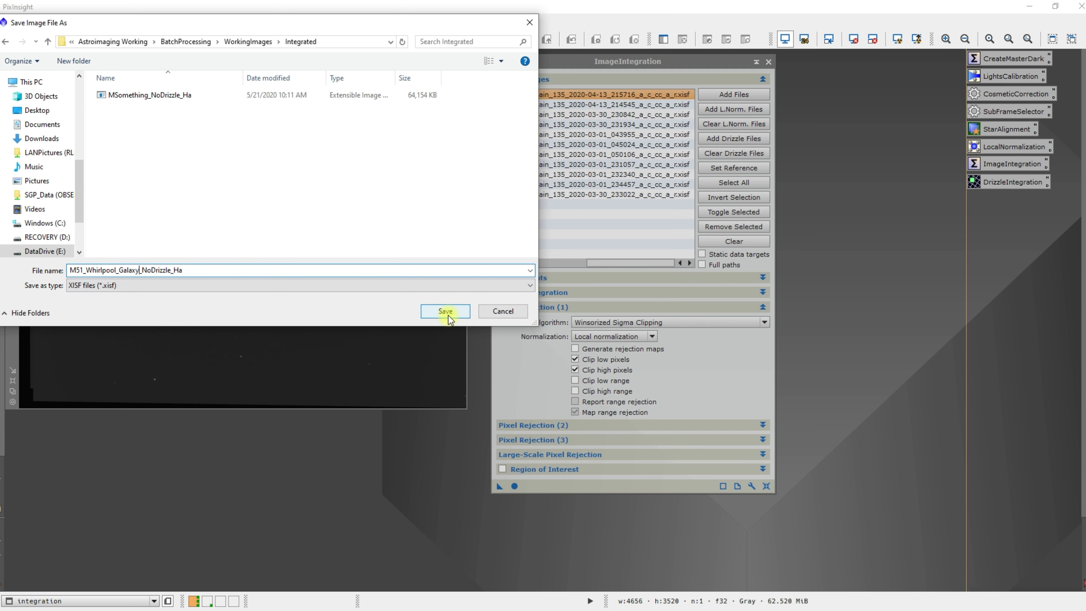
click(441, 312)
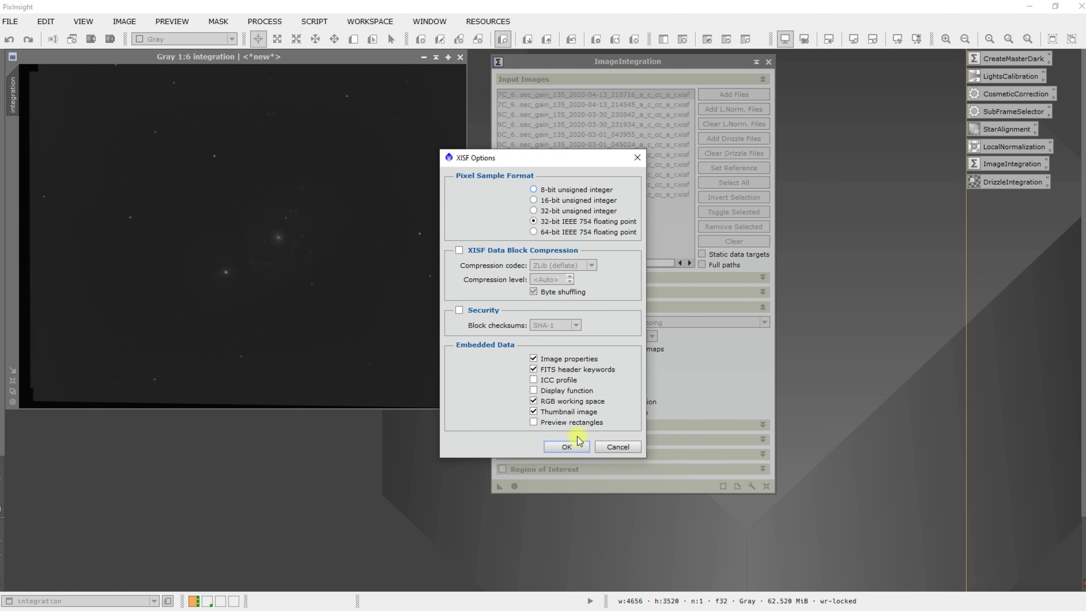
click(564, 452)
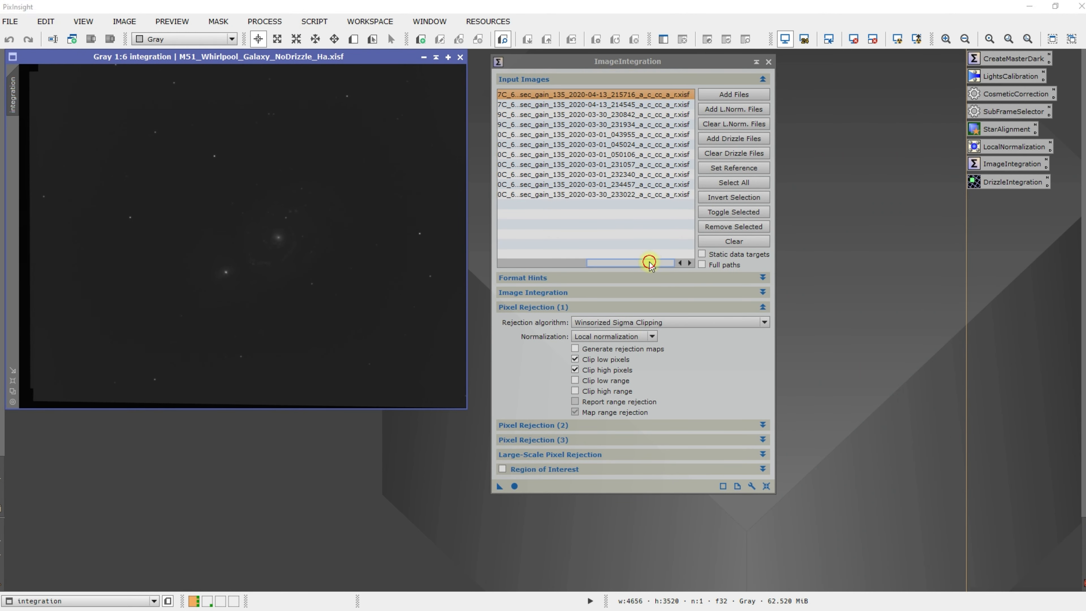
- Close the saved Ha integration image and review the rejection algorithms available in ImageIntegration
drag(650, 262, 529, 251)
click(462, 57)
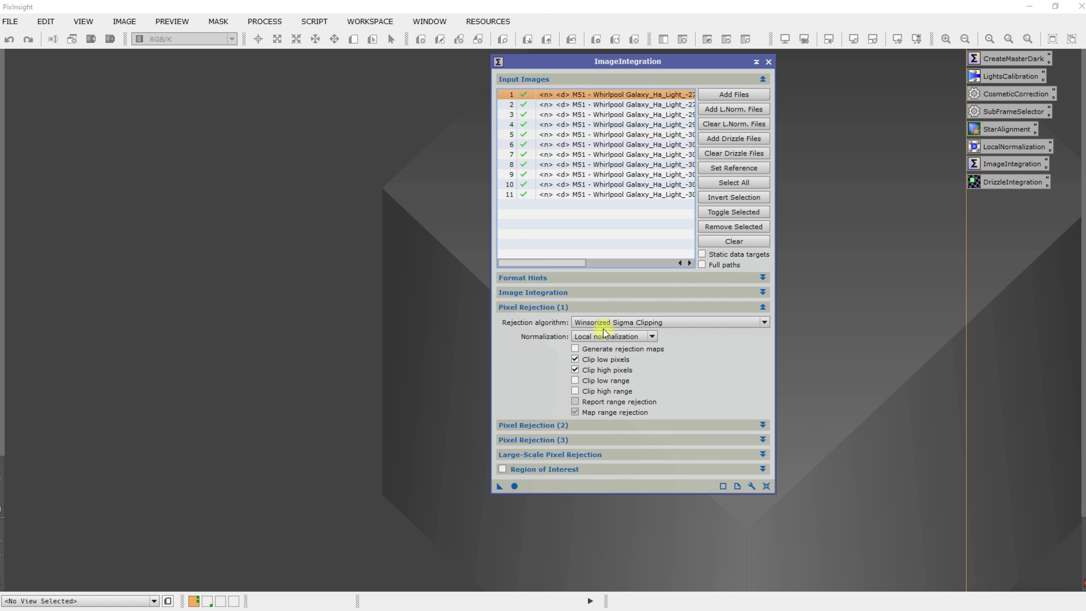
click(649, 322)
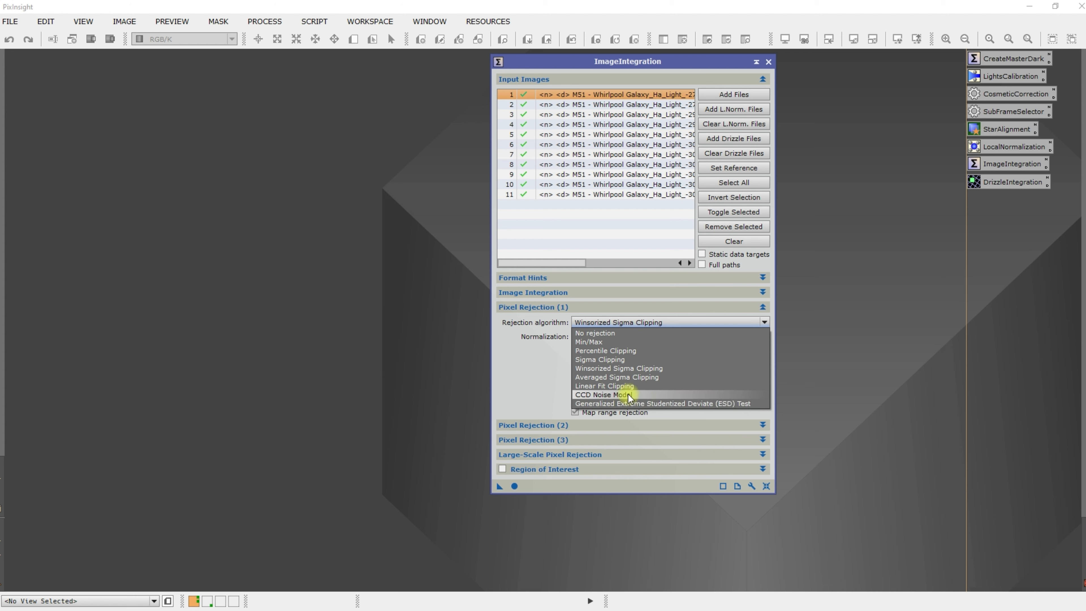
click(529, 378)
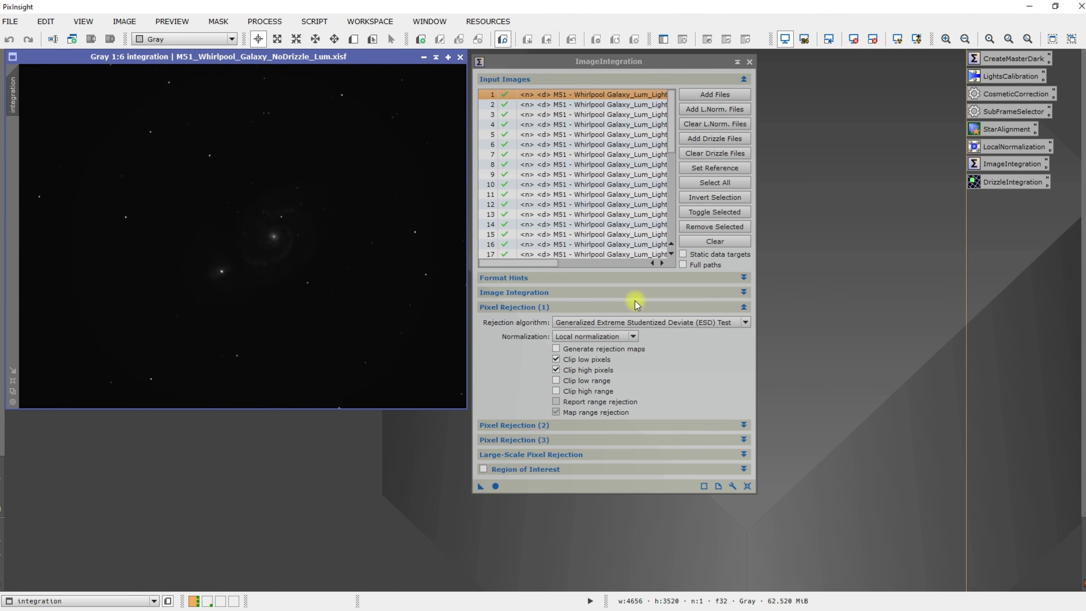
- Close ImageIntegration, inspect the integrated Lum image with an auto-stretch, and close the image
click(749, 61)
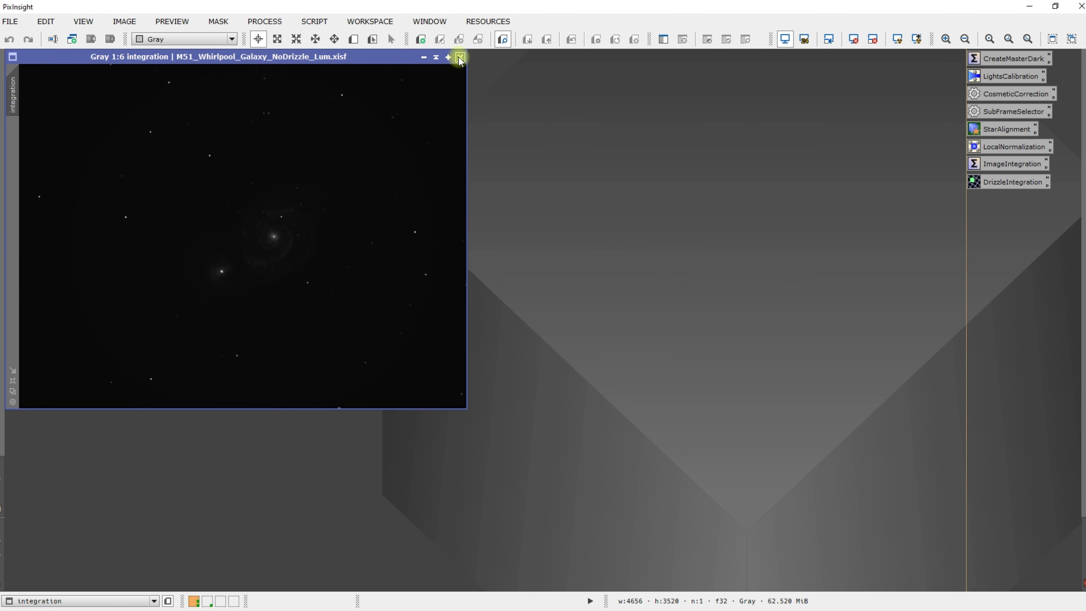
click(898, 40)
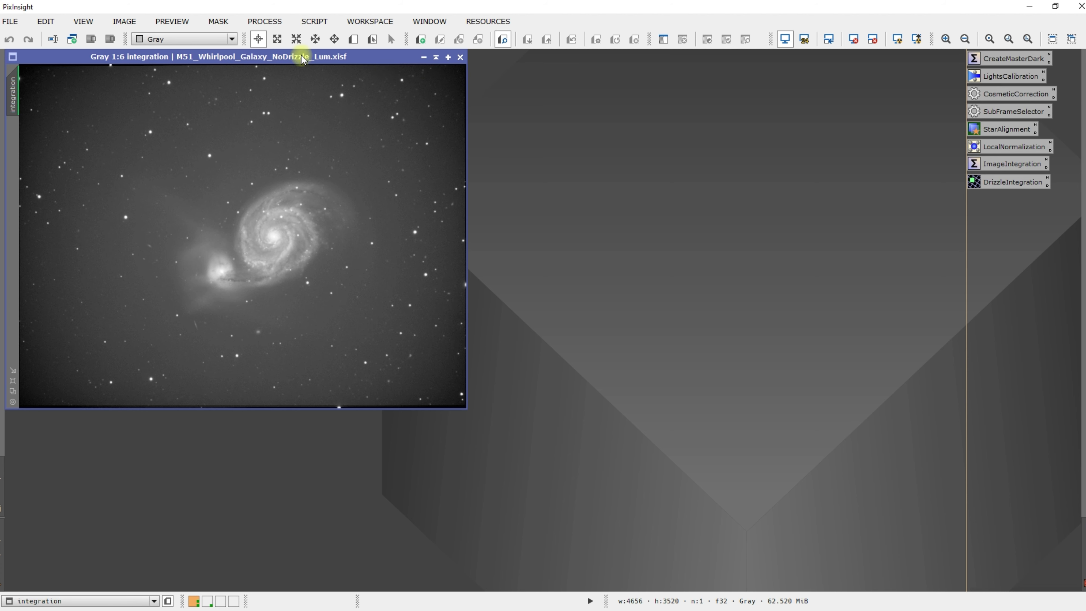
click(461, 58)
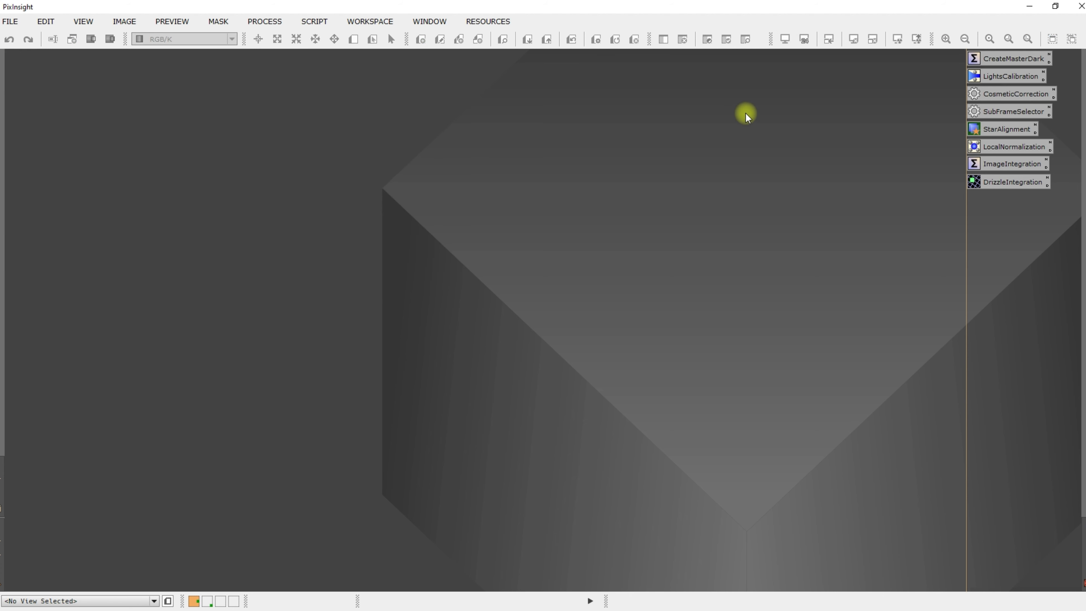
- Open the saved DrizzleIntegration process and review its kernel function options
double_click(997, 181)
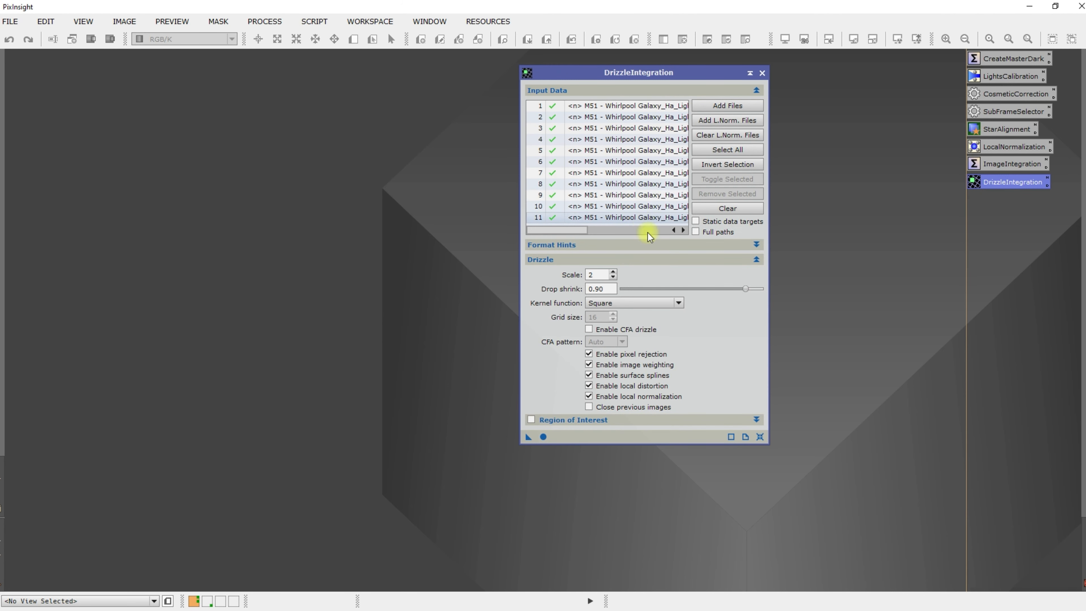
click(635, 303)
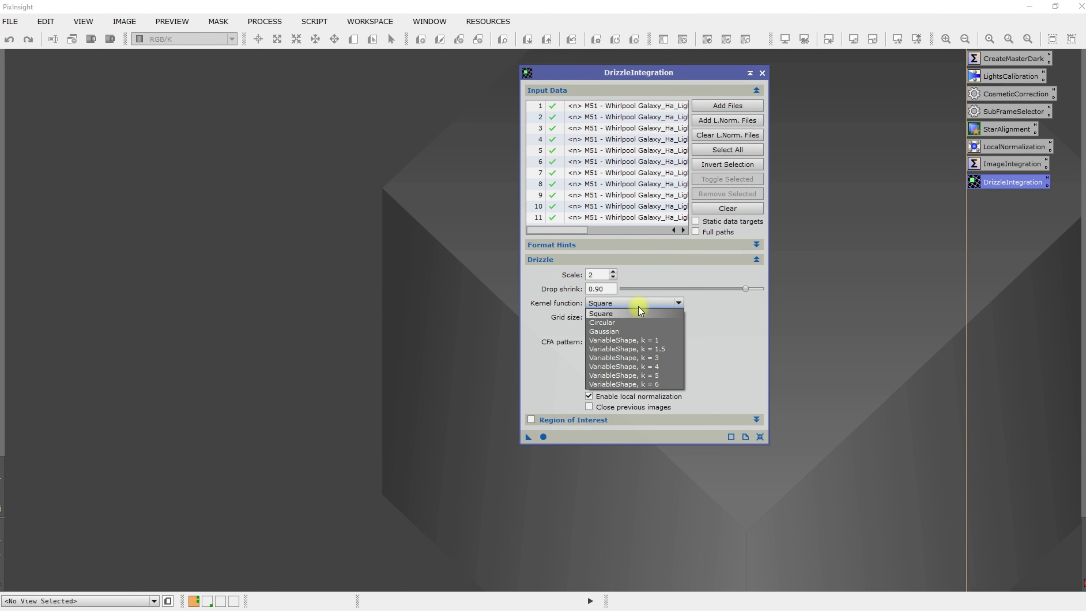
click(637, 302)
click(723, 319)
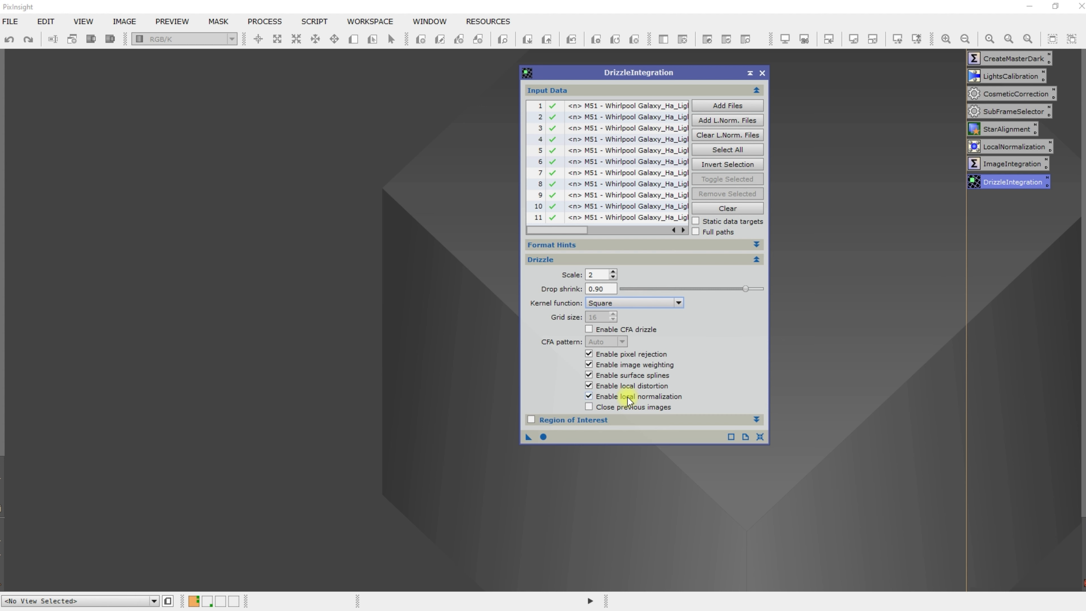
- Reset DrizzleIntegration to its default settings and toggle local normalization on and off
click(759, 437)
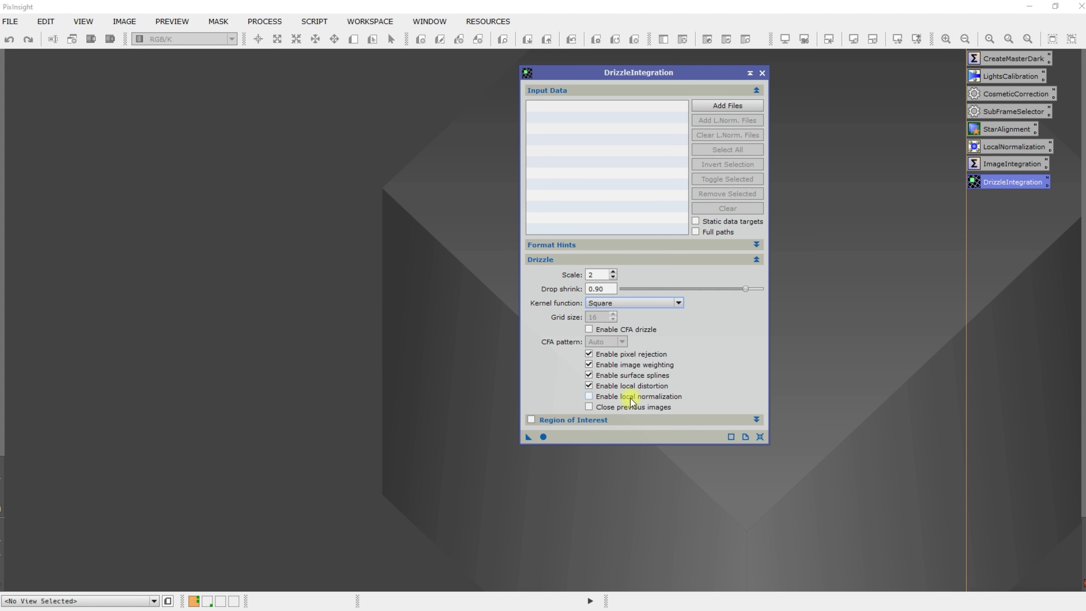
click(589, 397)
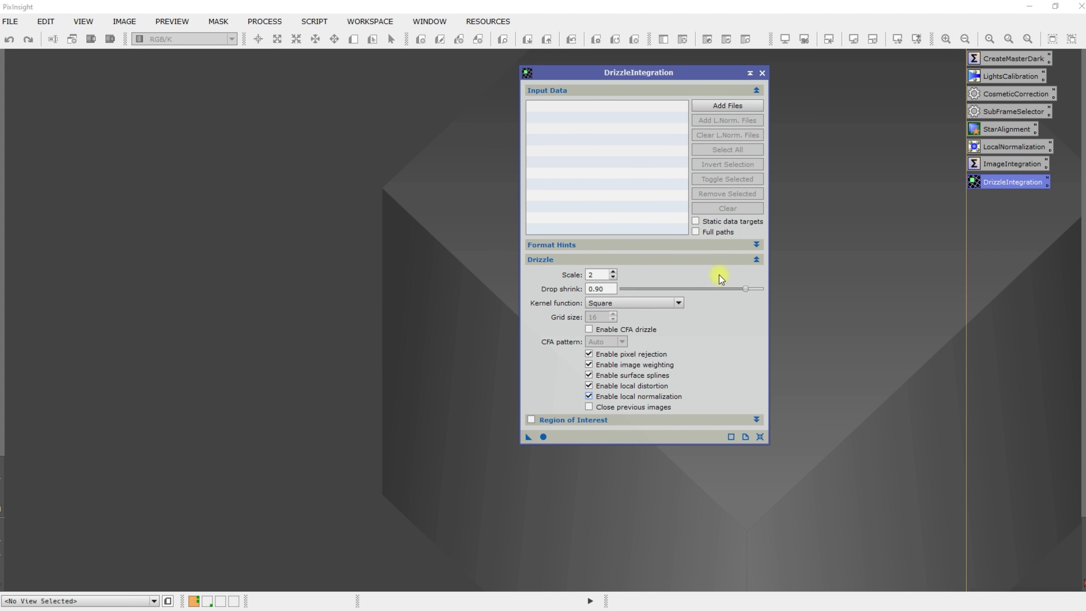
click(589, 397)
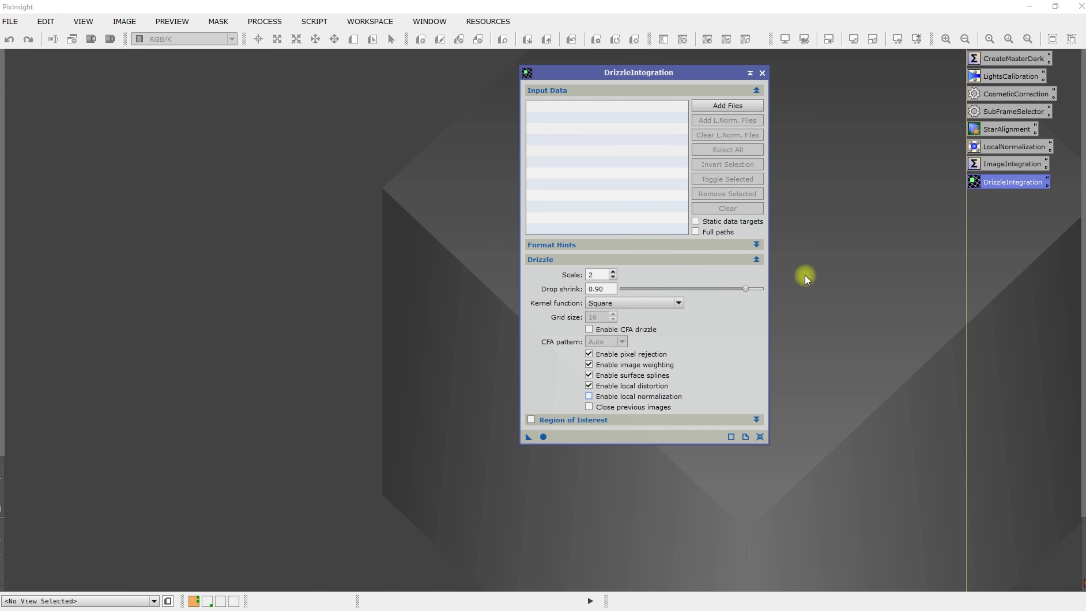
- Move the DrizzleIntegration process icon out of the icon column and back beneath ImageIntegration
click(1004, 184)
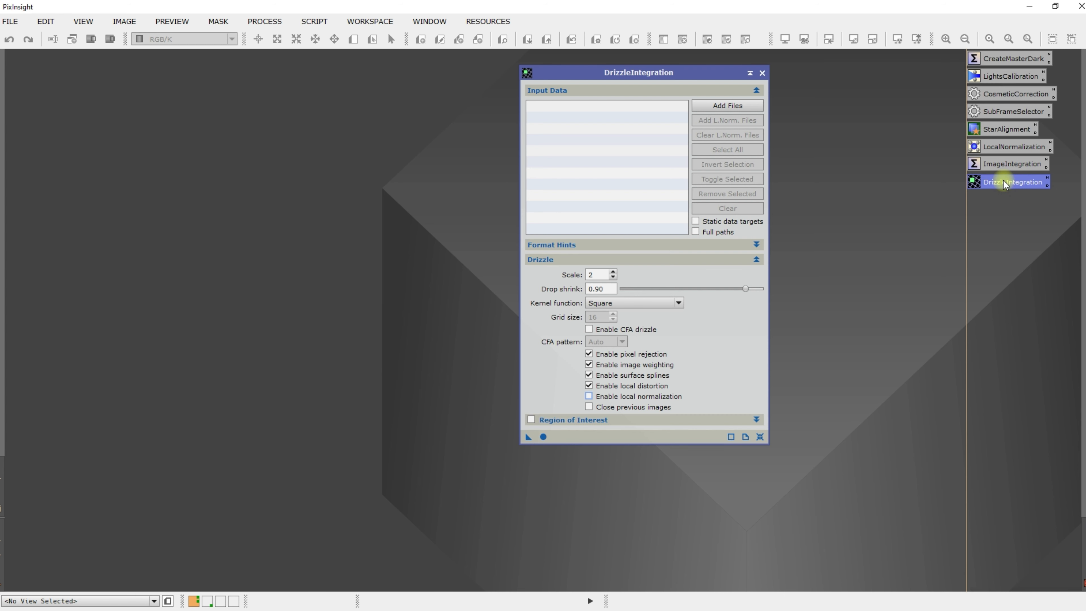
drag(1004, 182, 1030, 167)
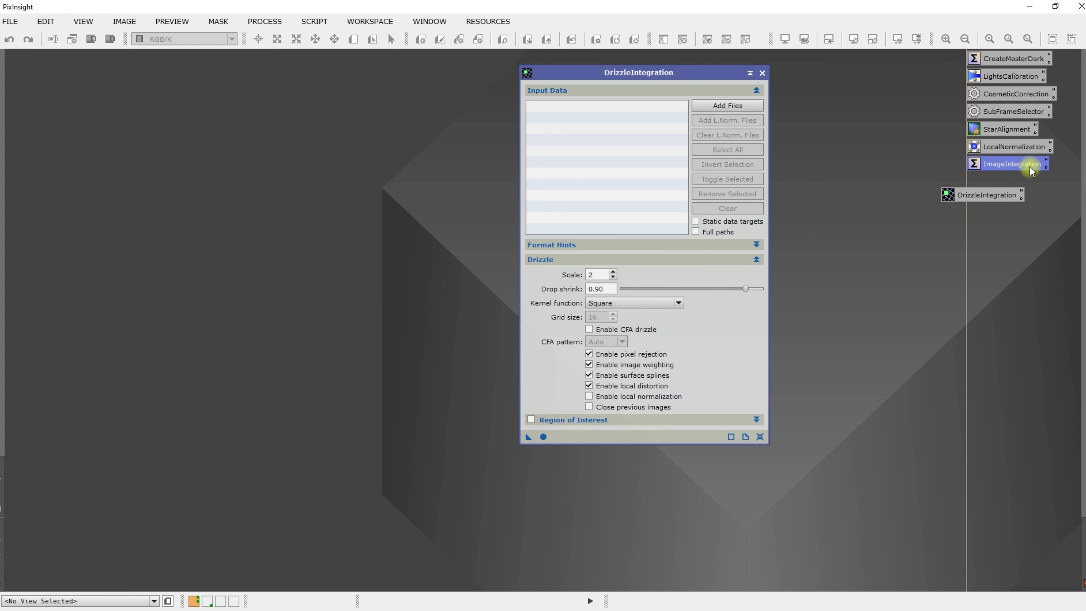
drag(957, 194, 987, 187)
click(933, 218)
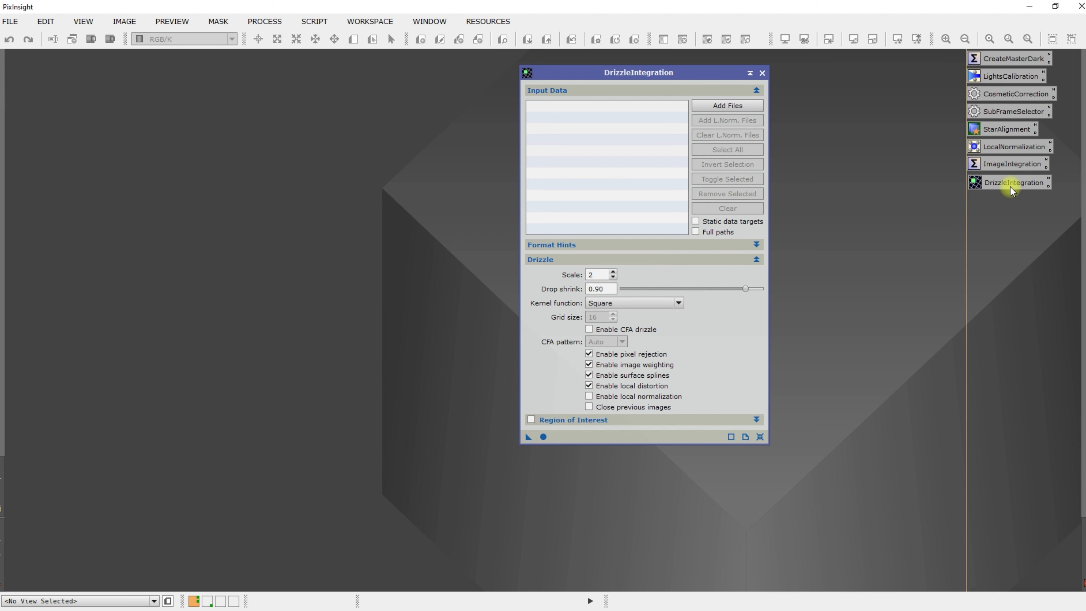
- Reload the saved DrizzleIntegration settings from the process icon and clear the Ha files from the input list
double_click(1010, 184)
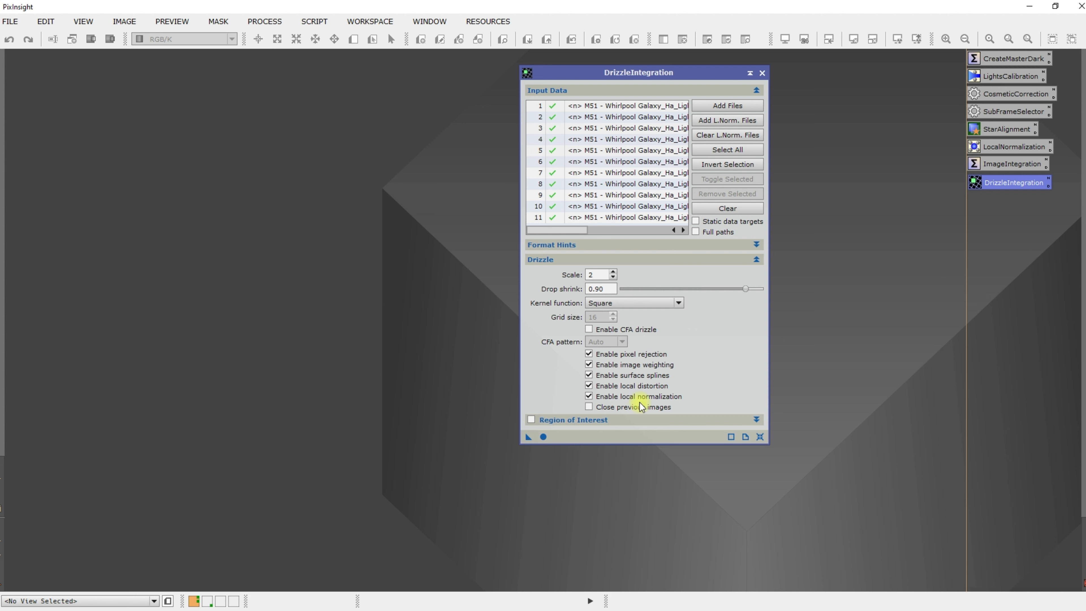
click(726, 209)
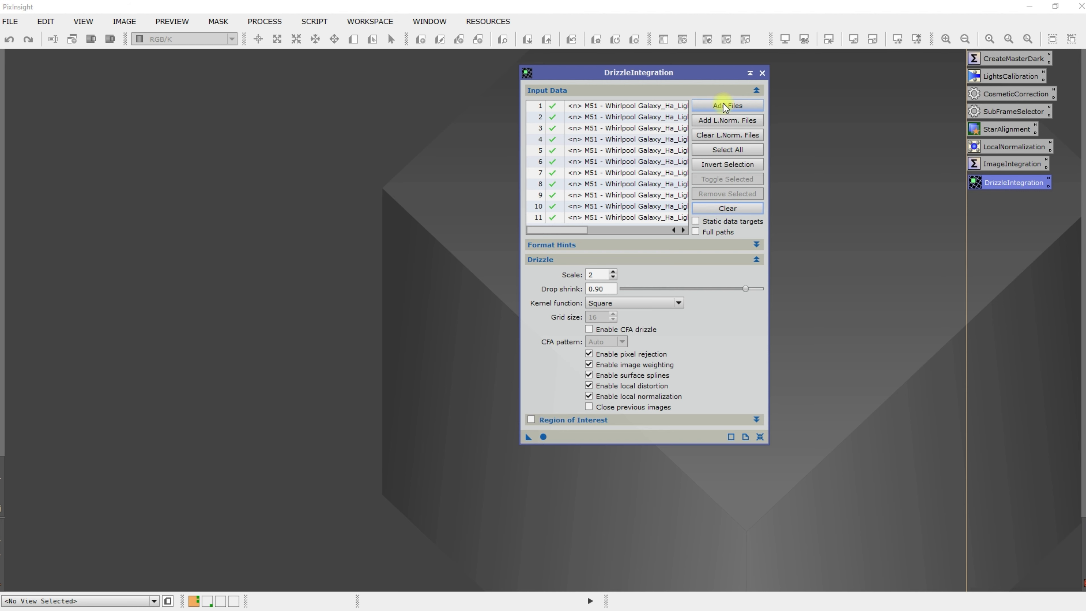
click(723, 210)
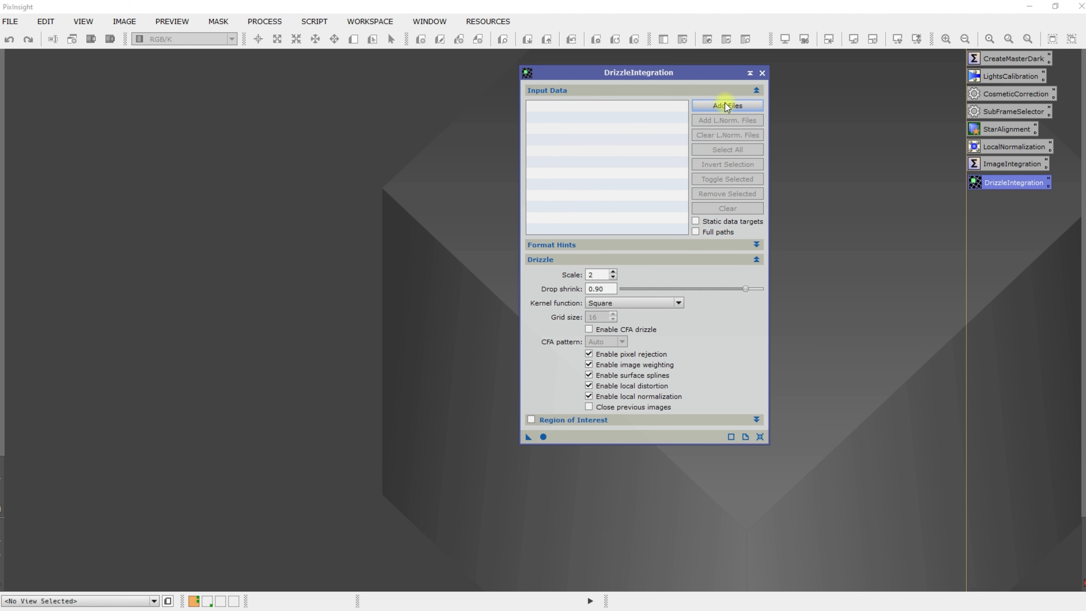
- Add all the drizzle data (.xdrz) files from the Registered Lum folder to the DrizzleIntegration input list
click(726, 106)
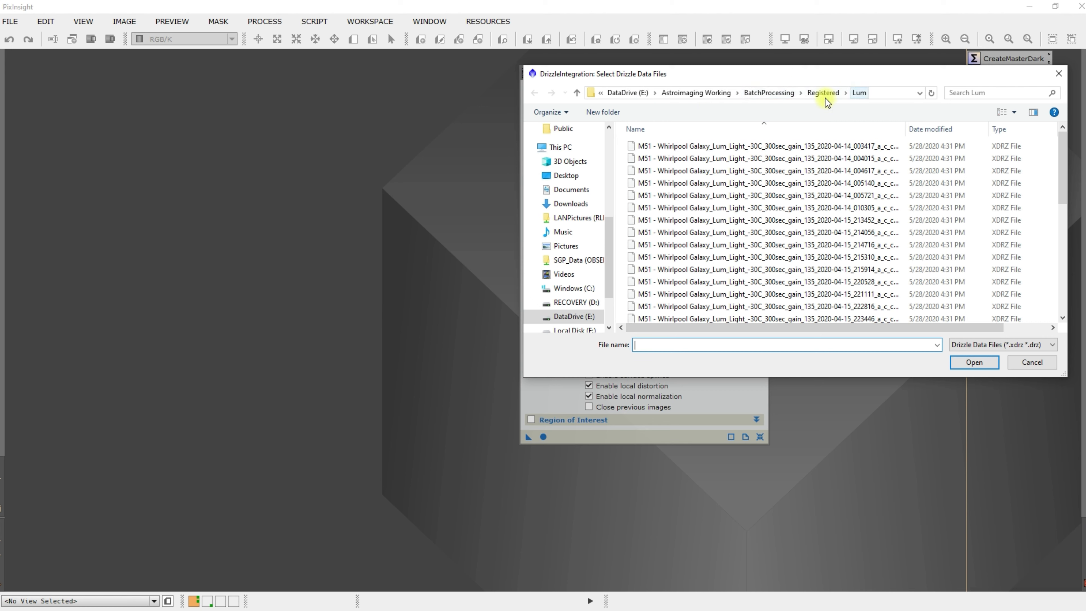
click(705, 220)
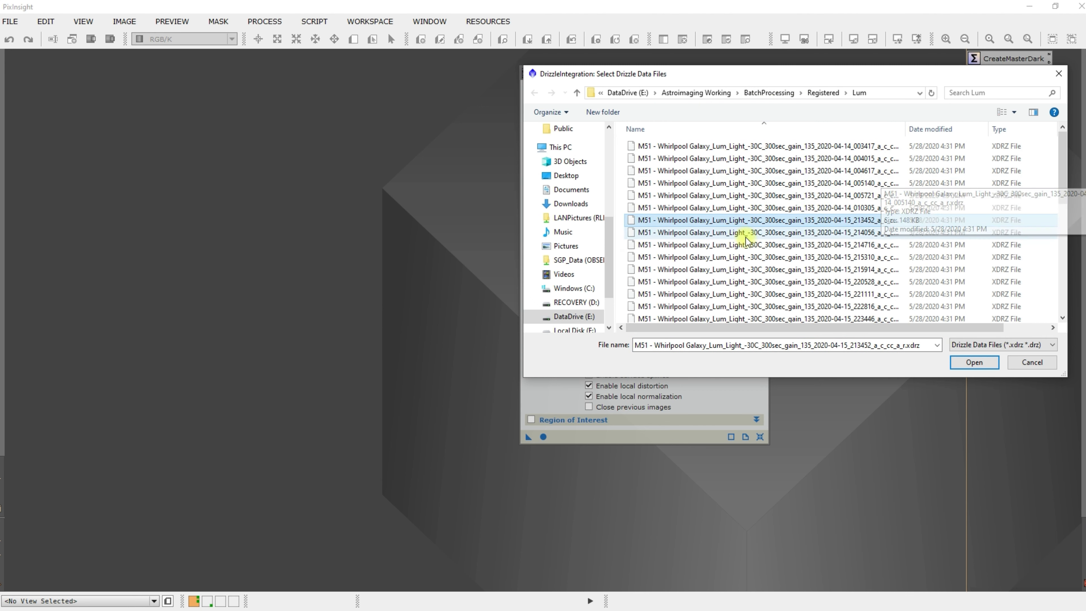
key(ctrl+a)
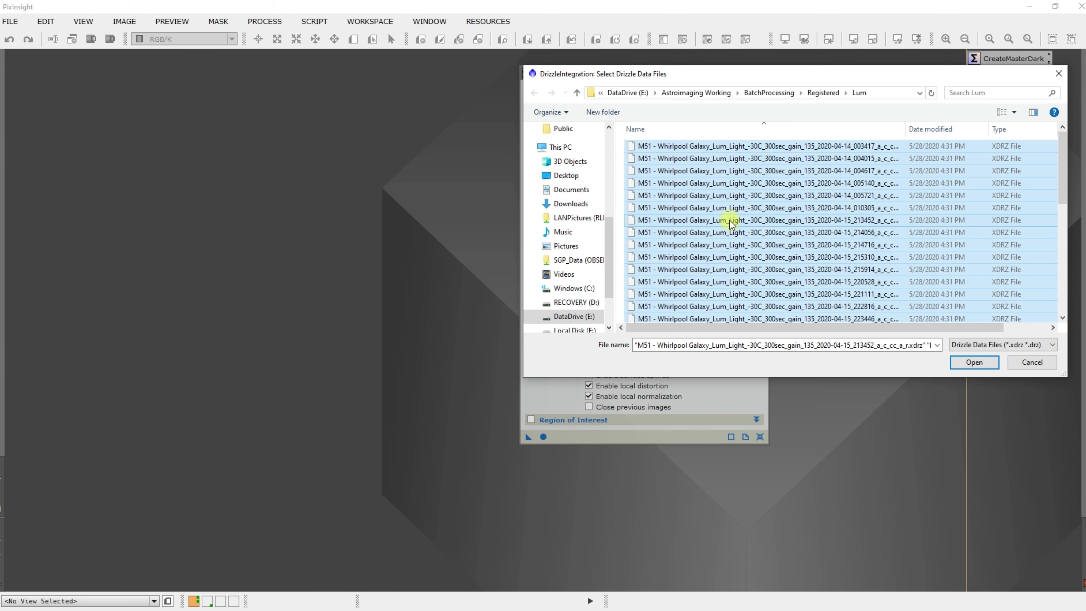
click(956, 363)
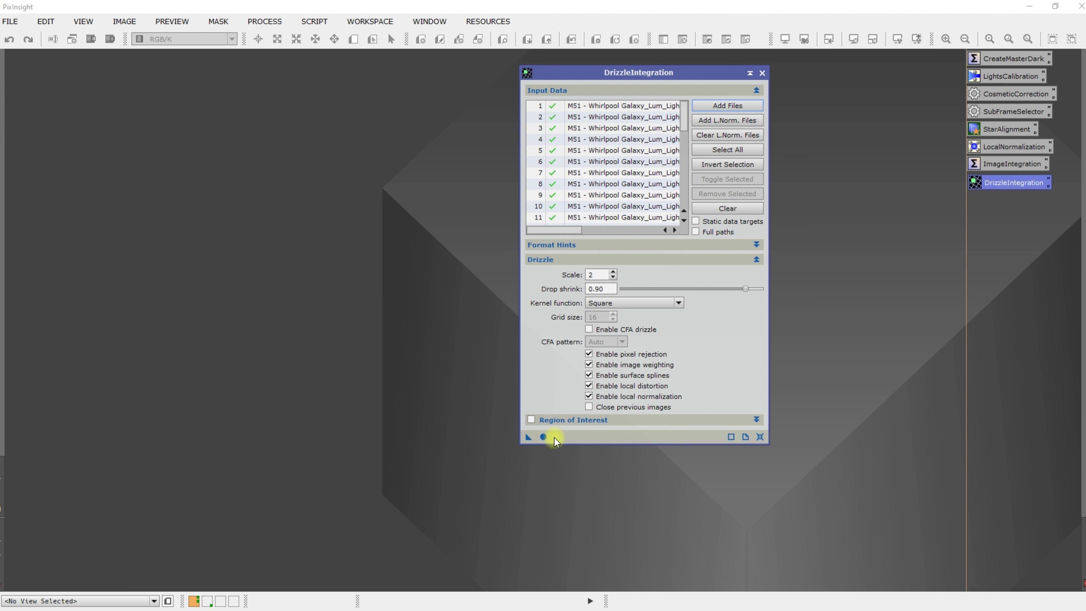
- Add all the local normalization (.xnml) files from the Registered Lum folder and run DrizzleIntegration
click(708, 120)
click(752, 196)
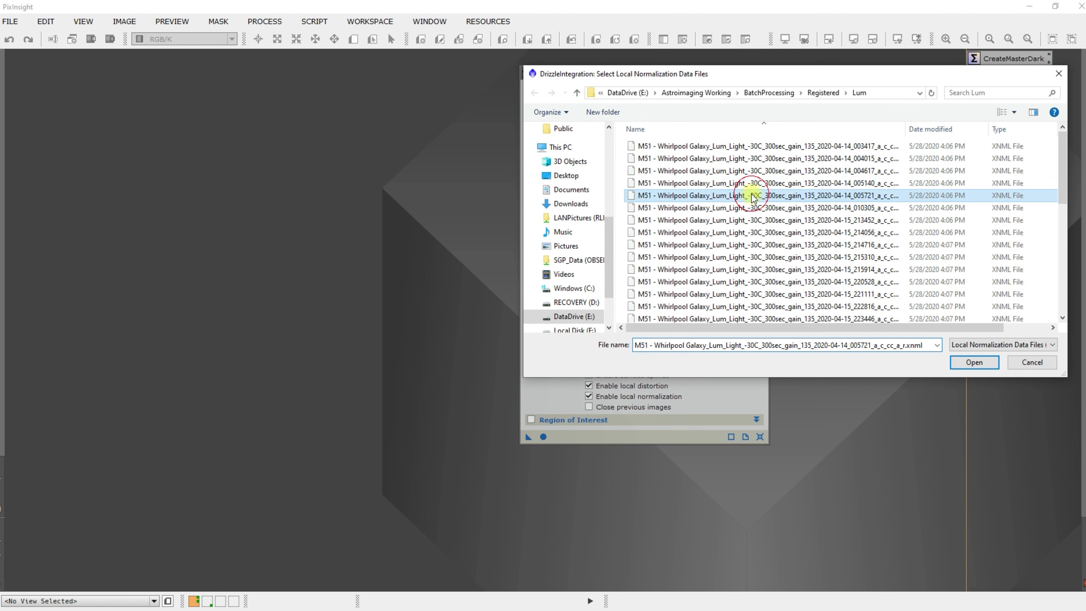
key(ctrl+a)
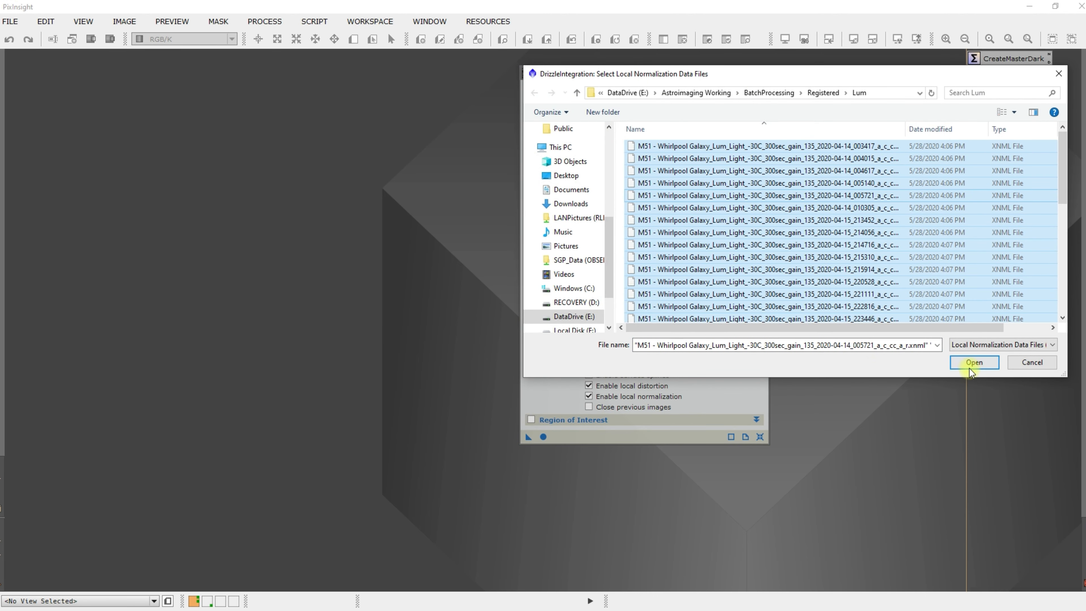
click(974, 362)
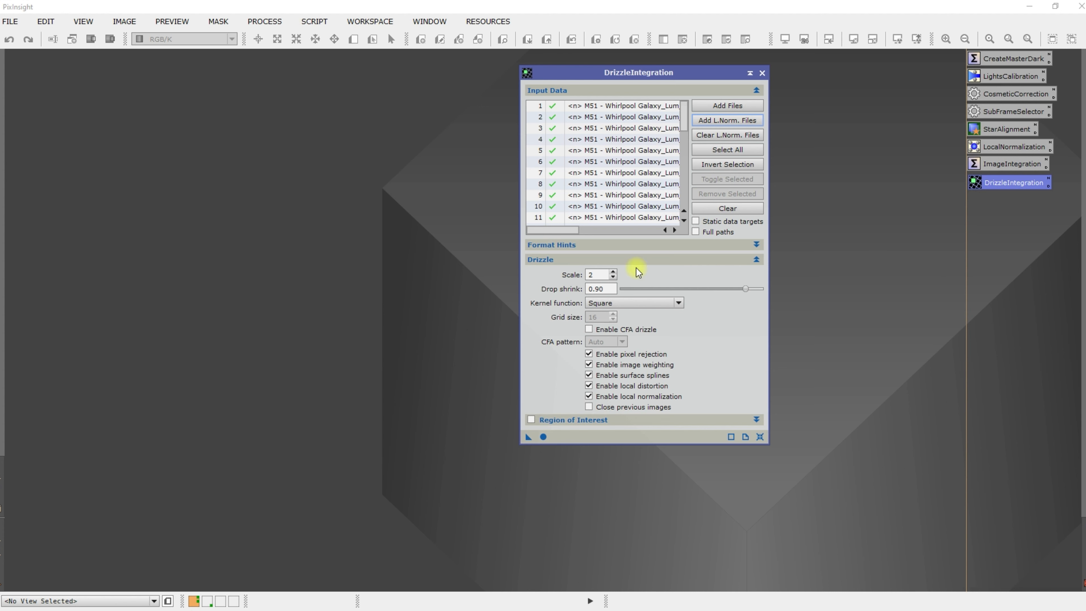
click(543, 436)
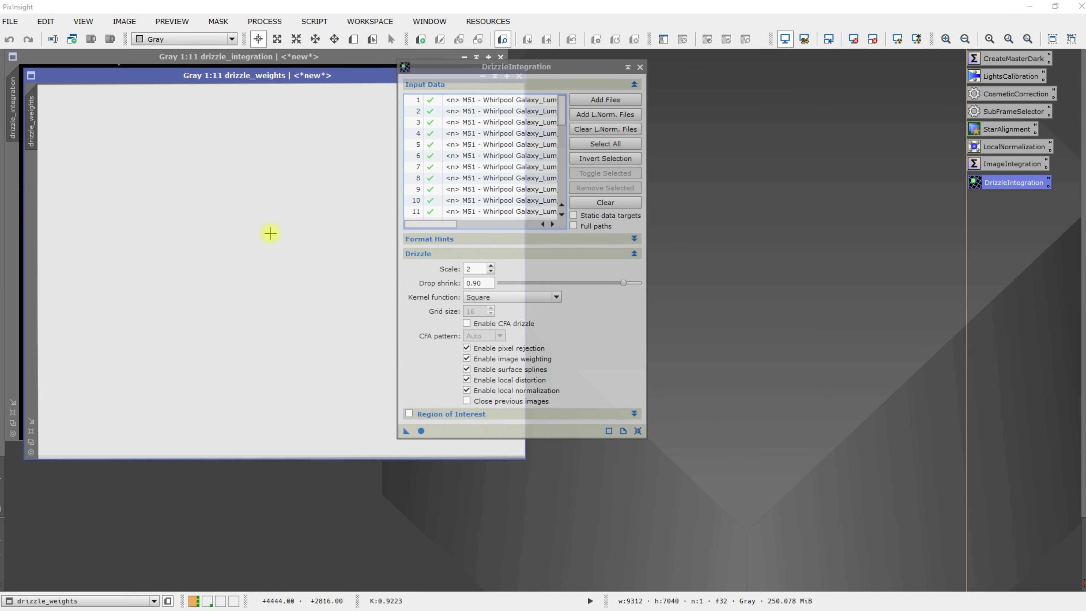
- Close the drizzle_weights image and inspect the drizzle_integration image with a temporary auto-stretch, restoring the linear view
drag(536, 71, 719, 76)
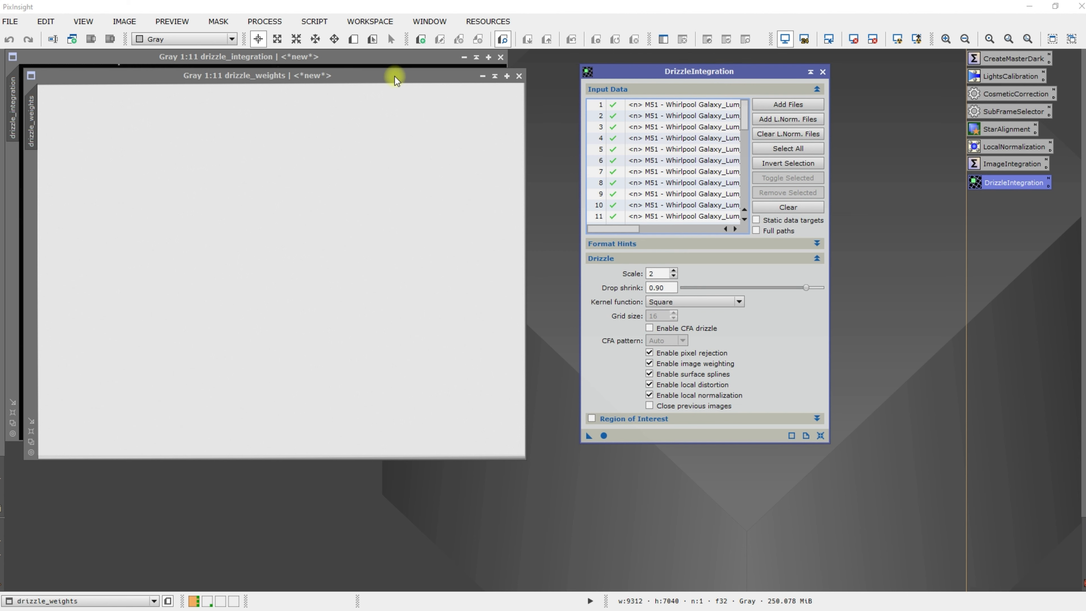
click(520, 76)
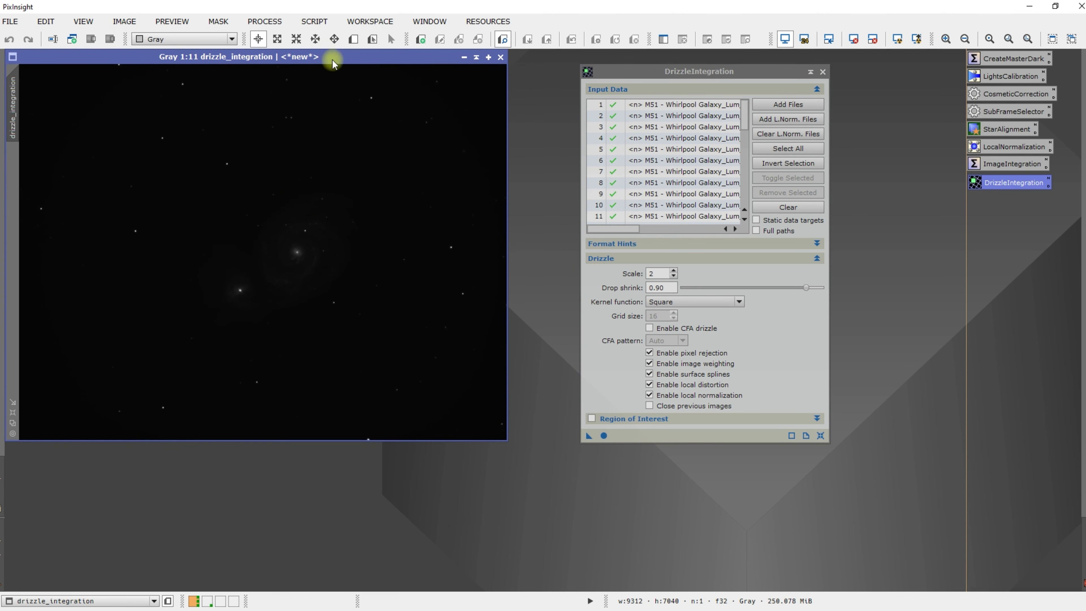
click(896, 41)
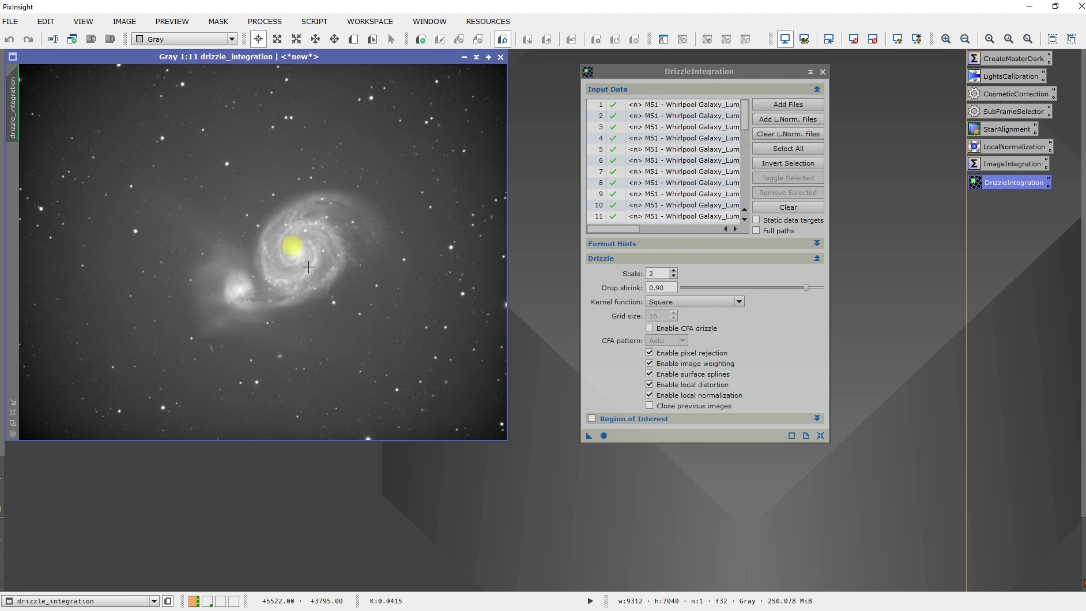
click(854, 39)
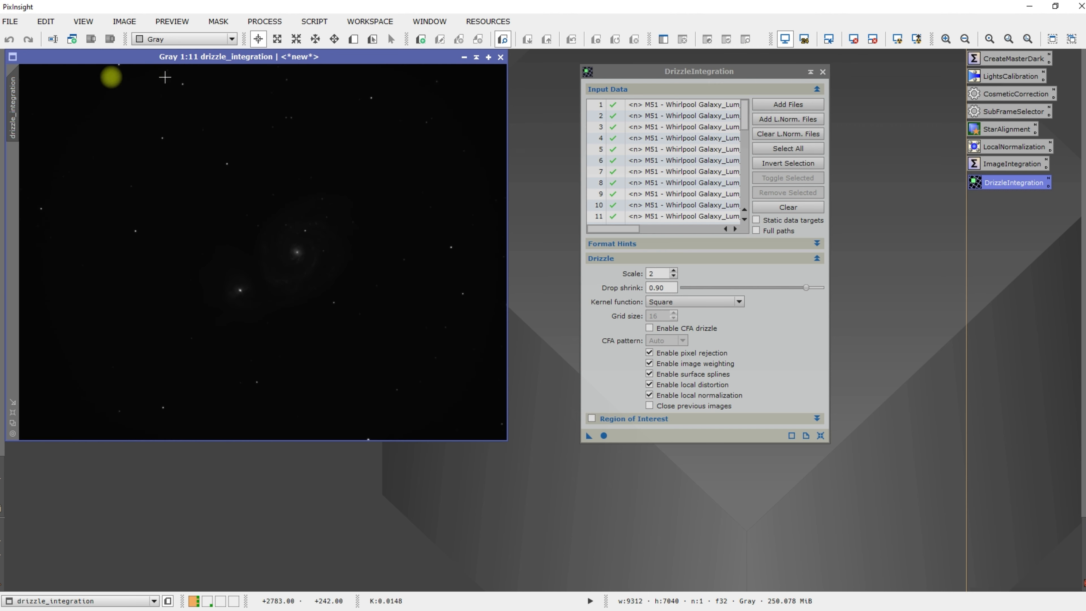
- Save the drizzle_integration image as M51_Whirlpool_Galaxy_Drizzle_Lum in XISF format in the Integrated folder, with 32-bit floating point samples
click(10, 21)
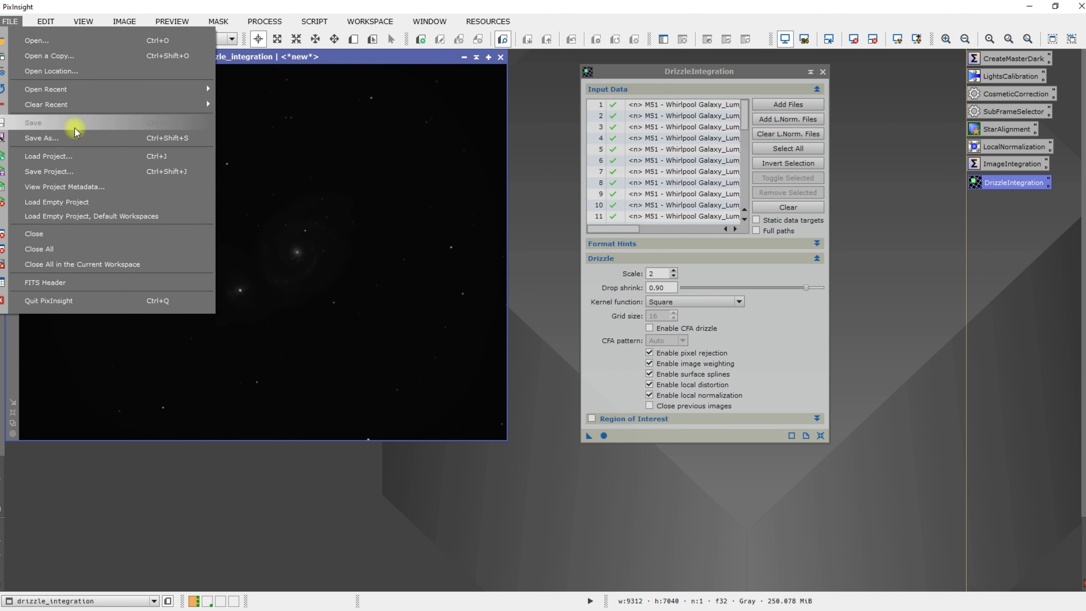
click(71, 138)
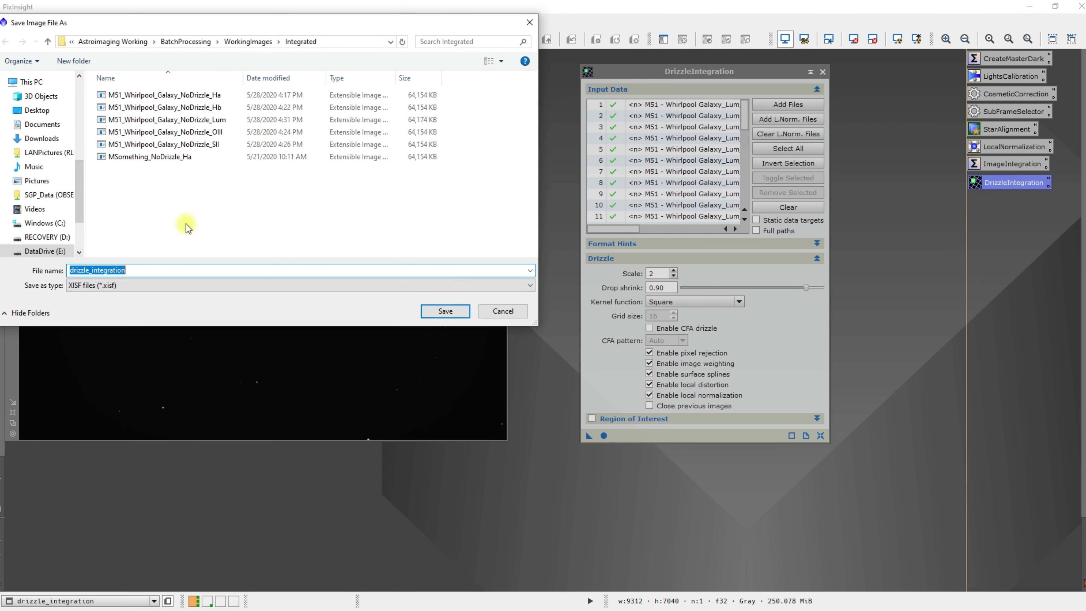
click(170, 121)
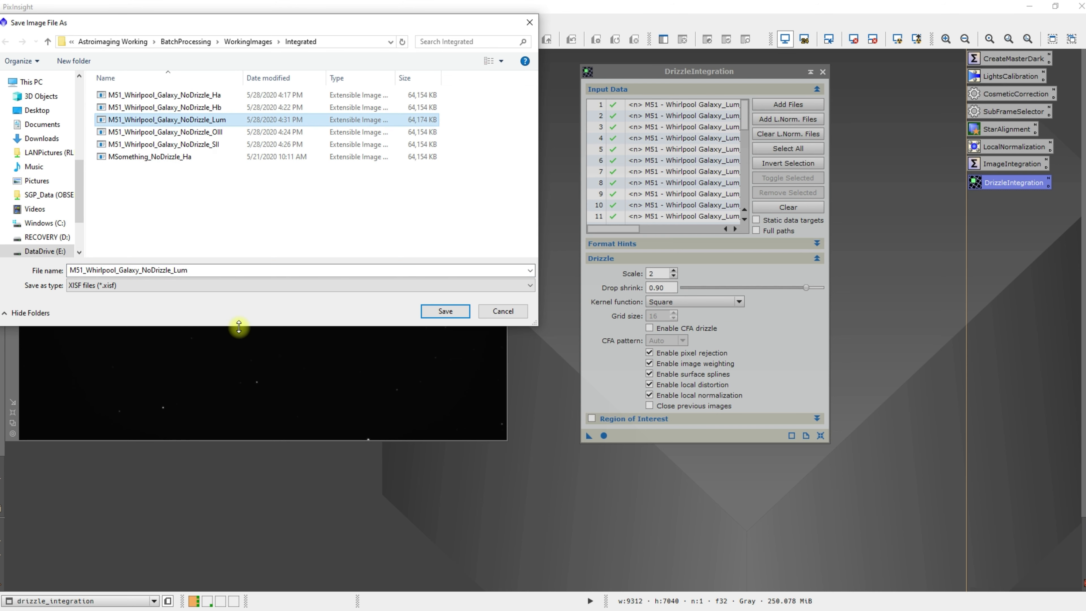
double_click(150, 273)
click(150, 272)
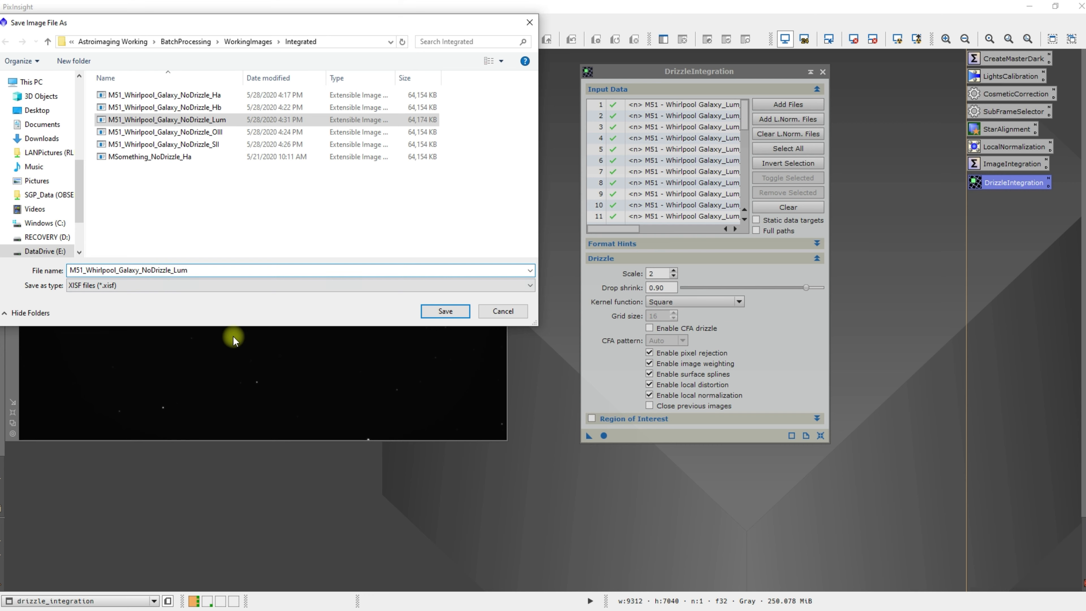
key(BackSpace)
key(BackSpace)
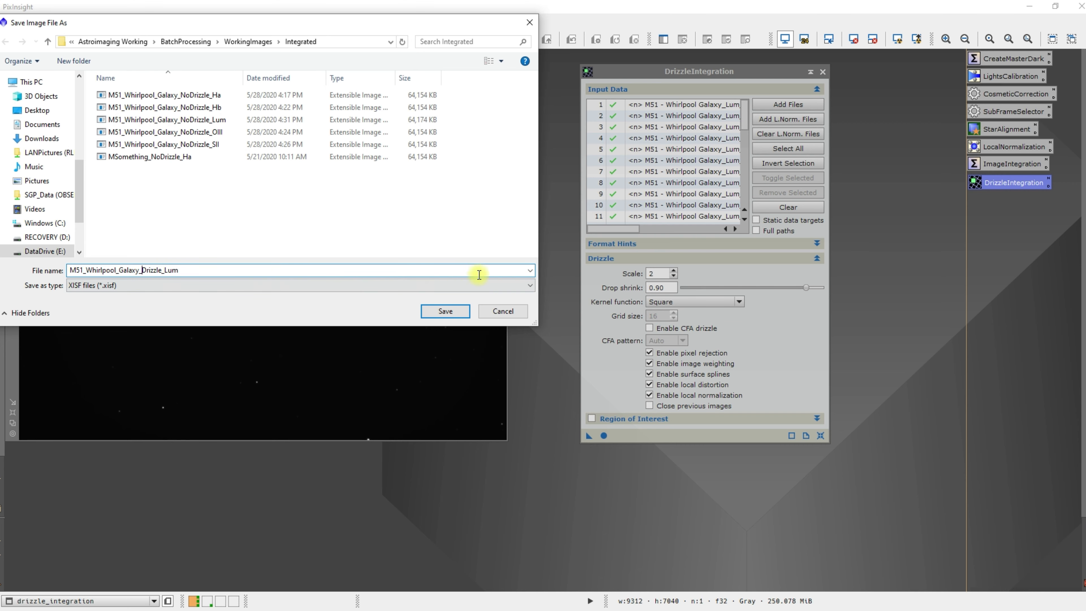
click(444, 311)
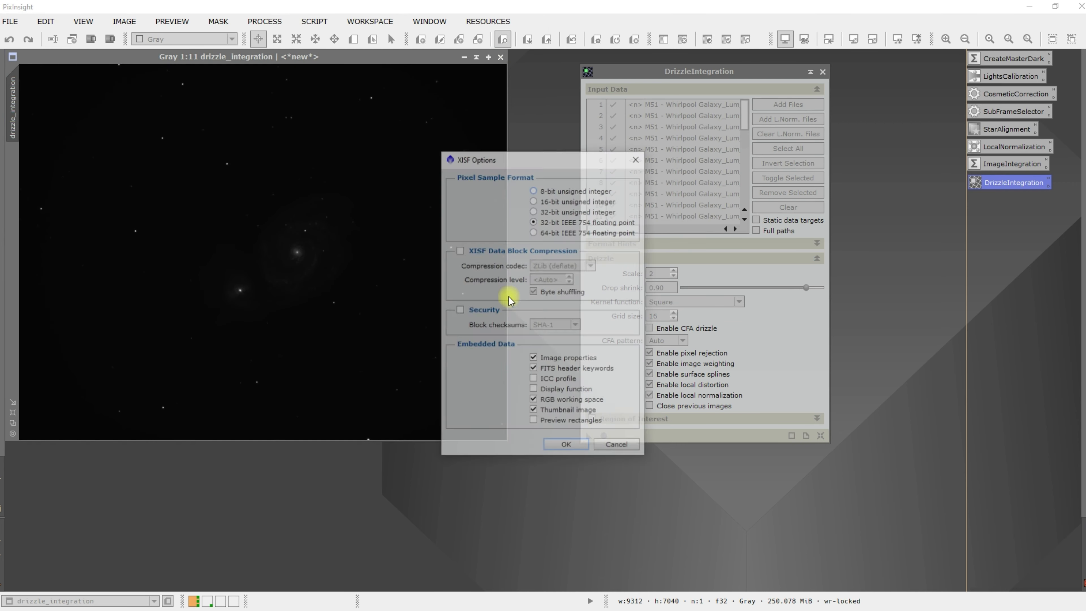
click(566, 446)
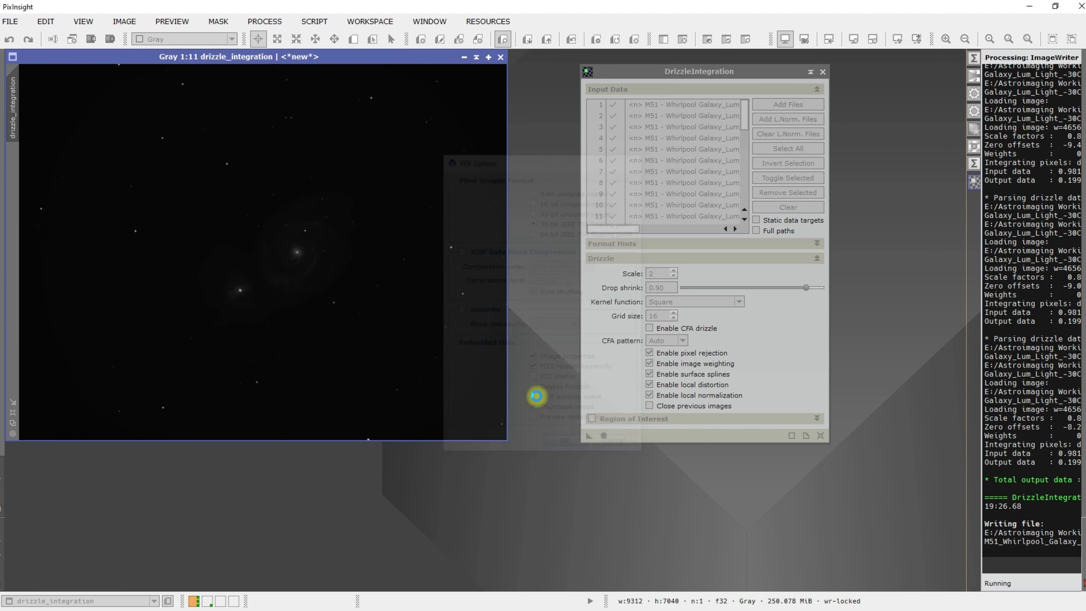